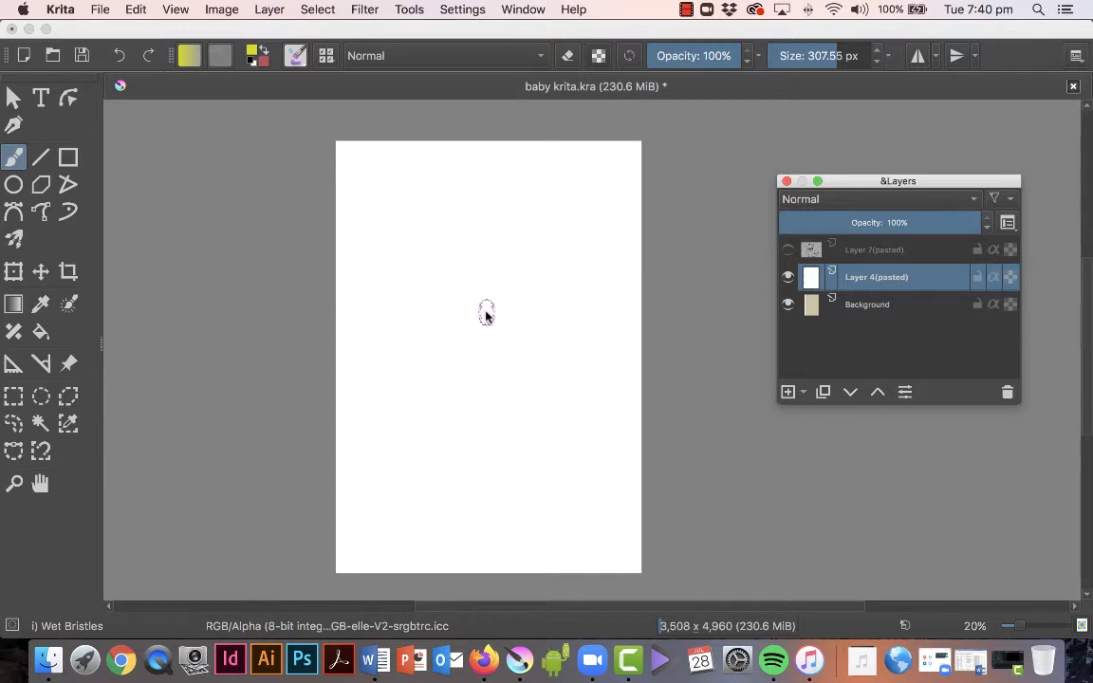
right_click(483, 316)
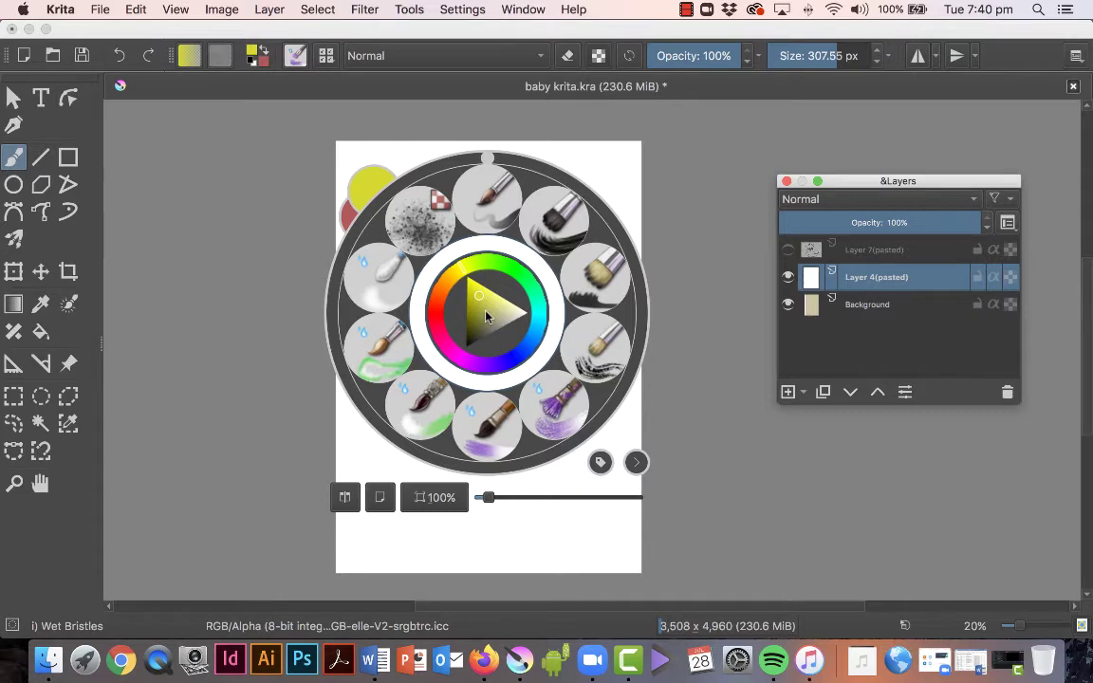
right_click(486, 316)
right_click(486, 316)
right_click(486, 316)
right_click(486, 316)
right_click(486, 316)
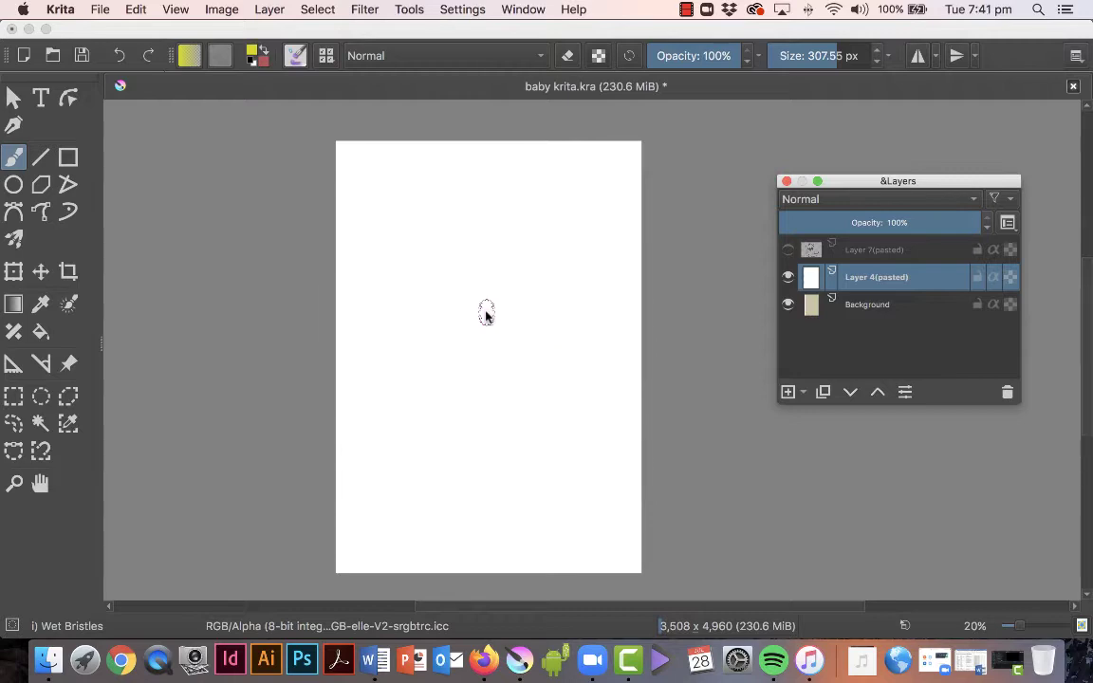
Choose the Bristles-3 Large Smooth brush preset from the pop-up palette
right_click(486, 316)
right_click(486, 316)
right_click(486, 316)
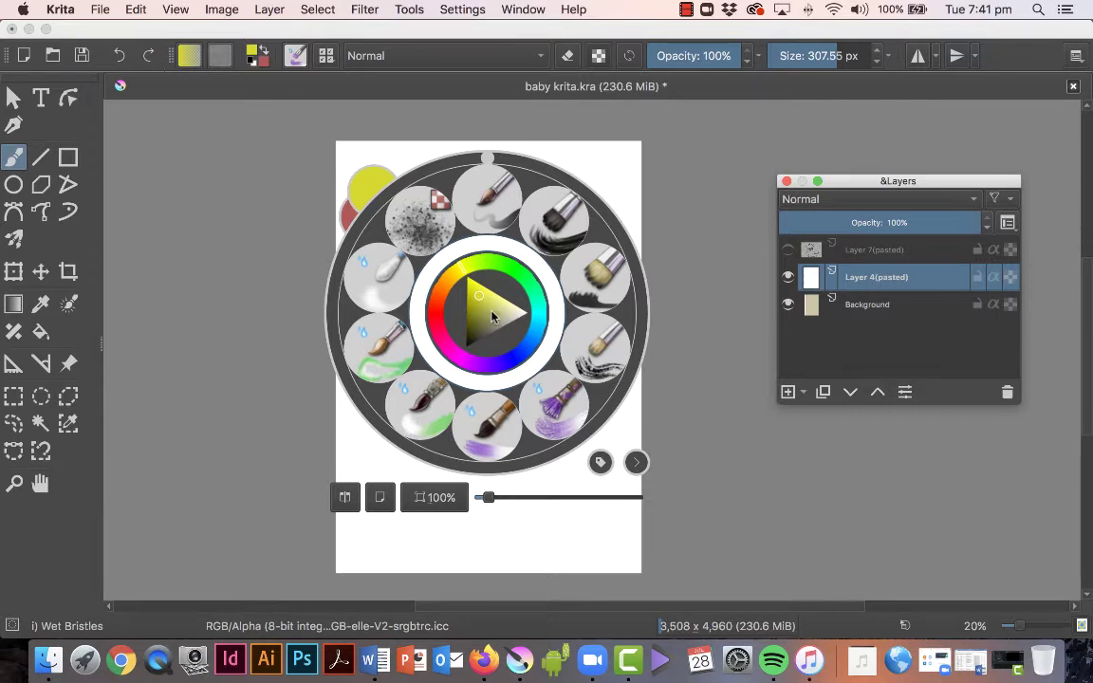
click(495, 220)
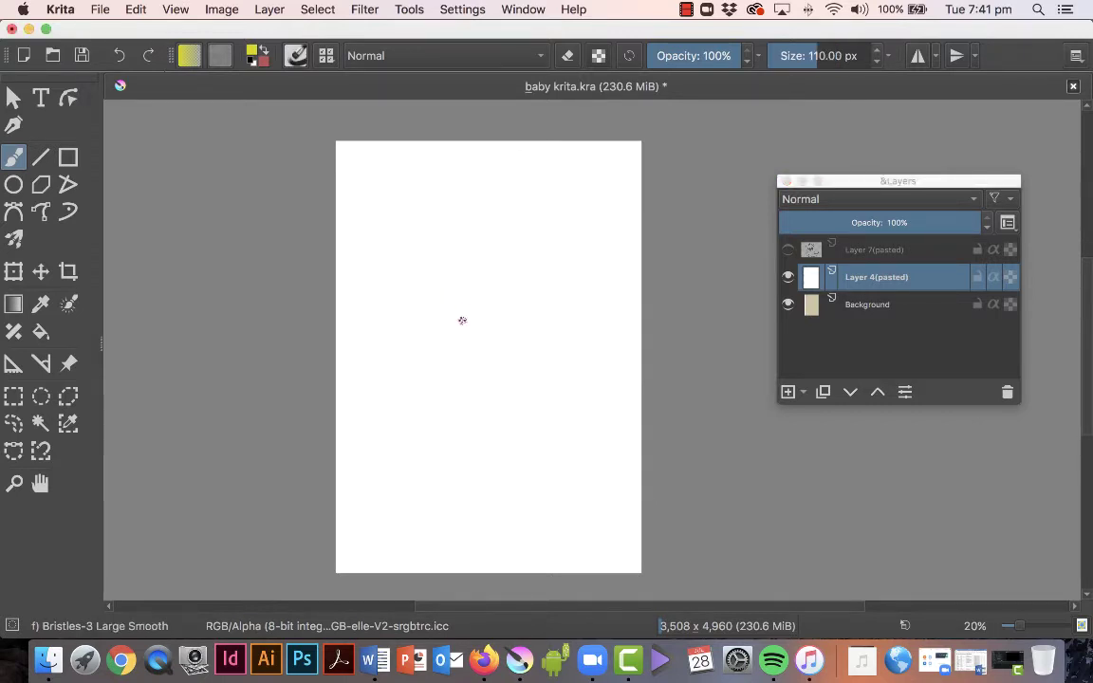
Swap the foreground and background colours back and forth while the pop-up palette is shown, ending with yellow in the foreground
right_click(462, 319)
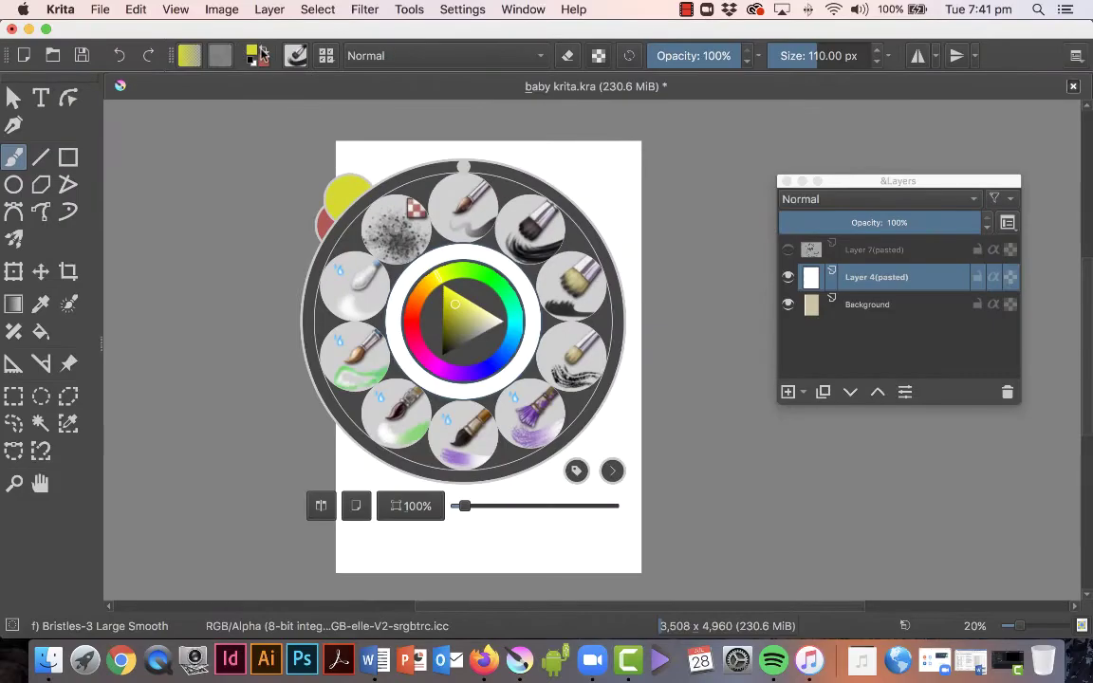
key(x)
key(x)
key(x)
key(x)
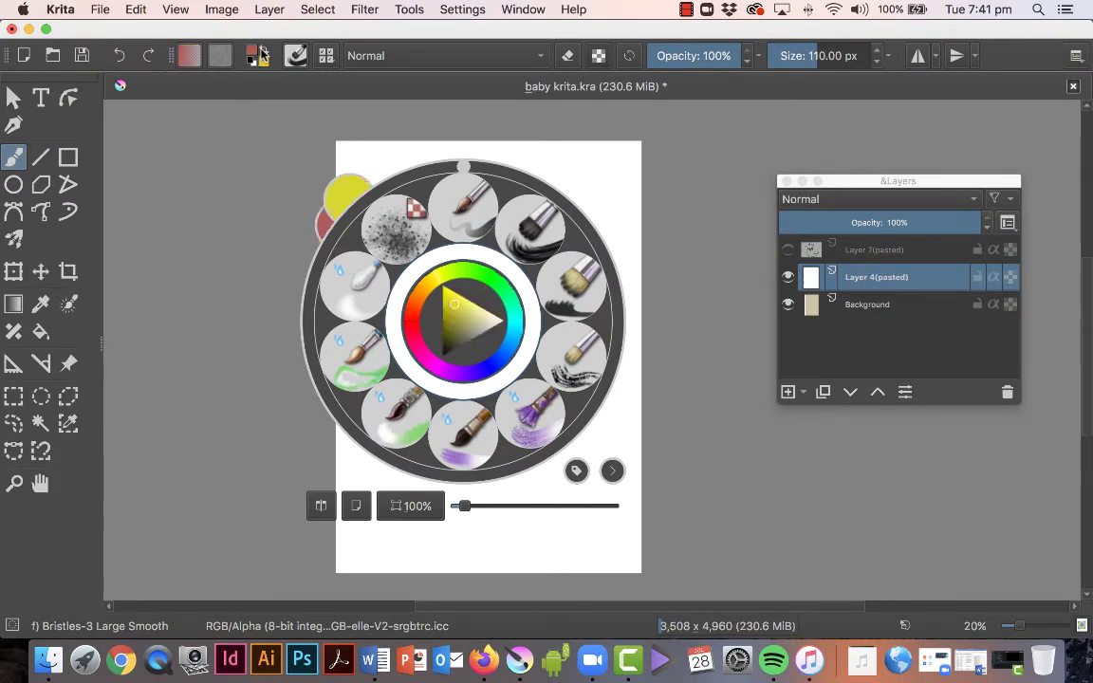
key(x)
key(x)
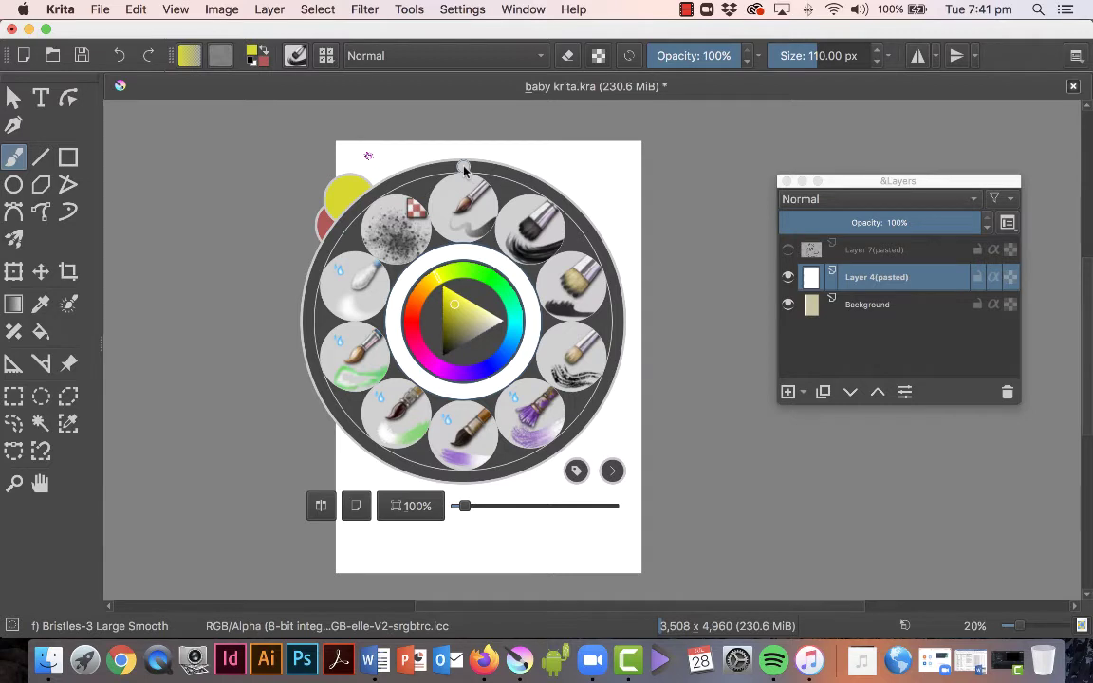
Rotate the canvas counter-clockwise from the pop-up palette and reset its rotation
drag(464, 167, 340, 221)
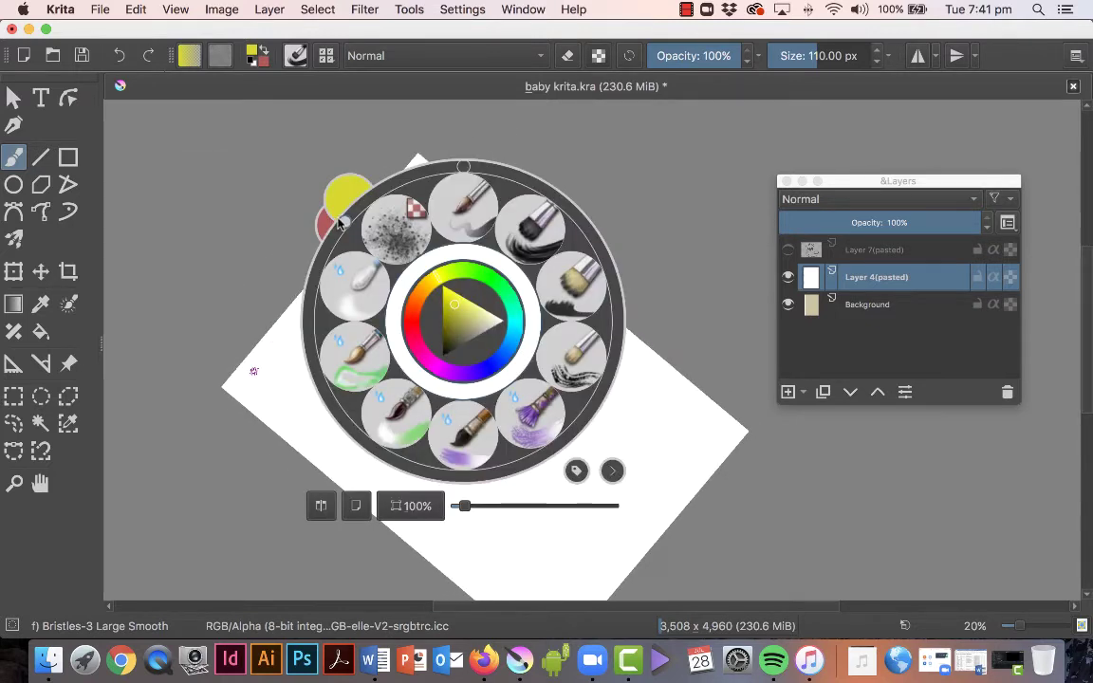
click(465, 168)
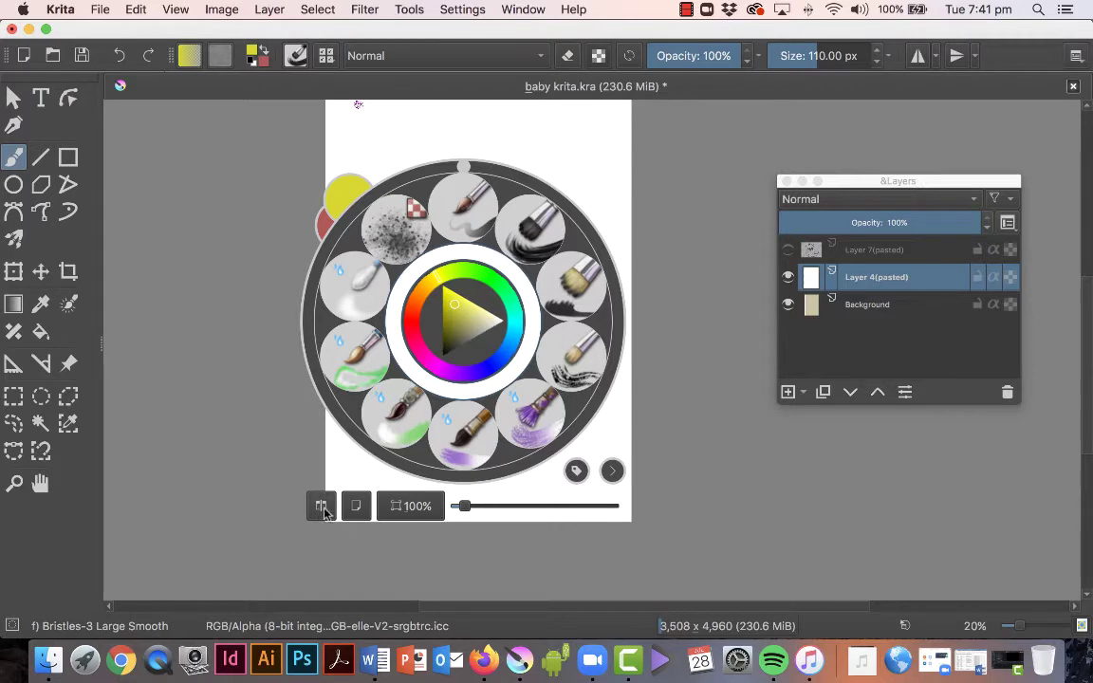
Zoom the canvas in to 28% from the pop-up palette and turn canvas-only mode on and off again
mouse_move(463, 507)
mouse_down()
mouse_move(517, 508)
mouse_move(465, 509)
mouse_up()
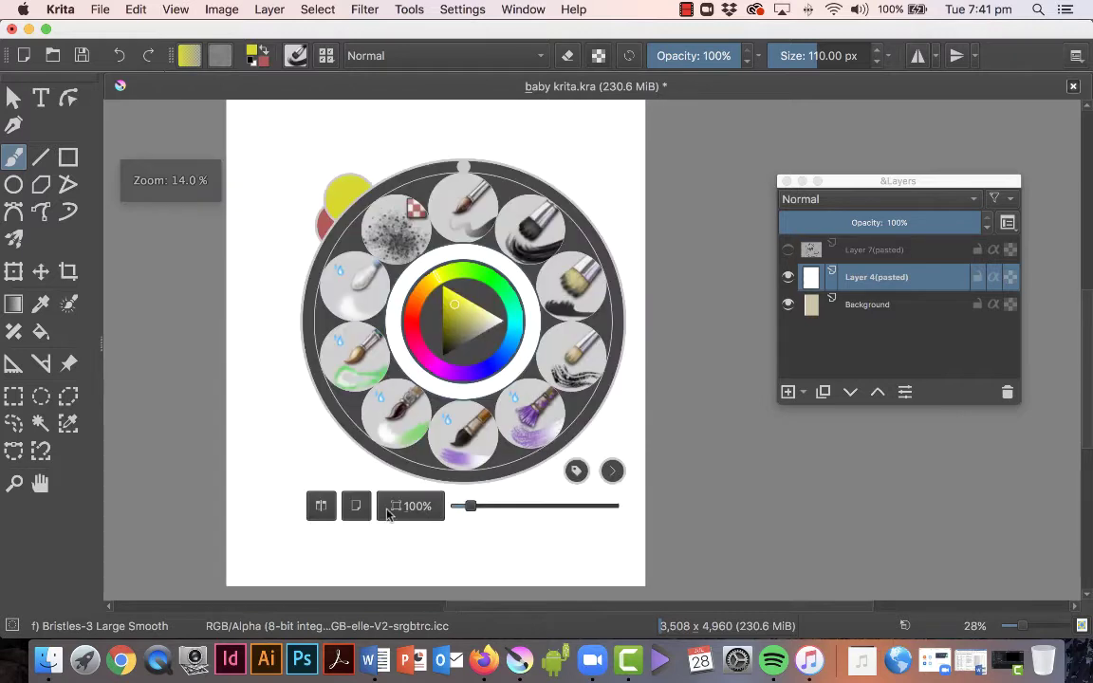
click(356, 505)
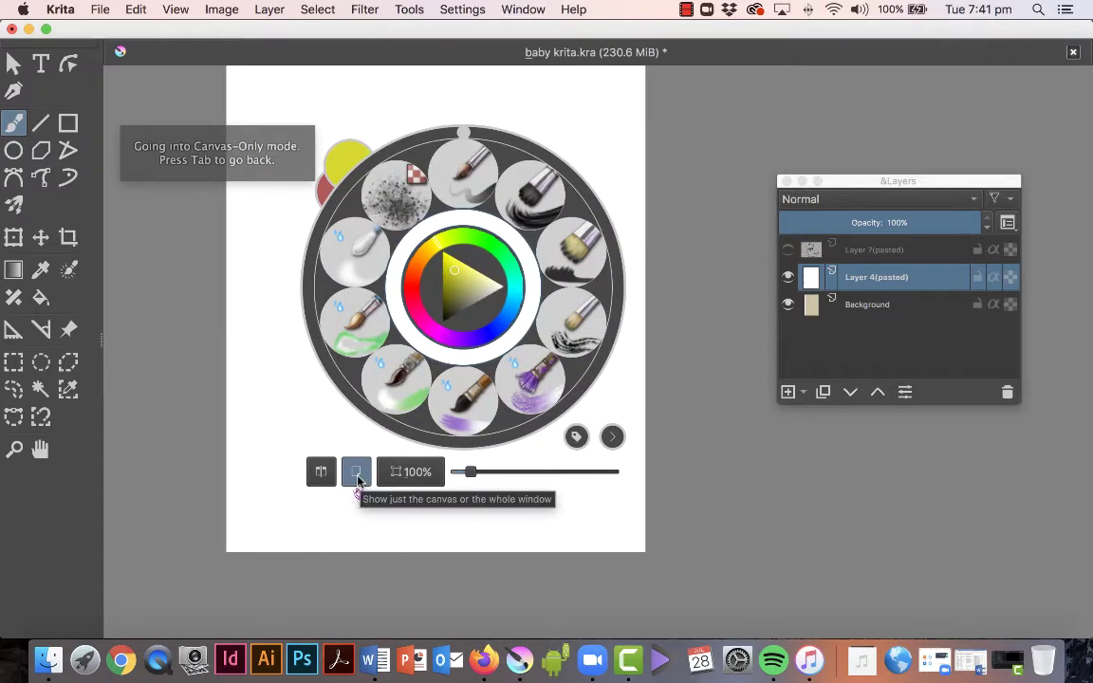
click(356, 479)
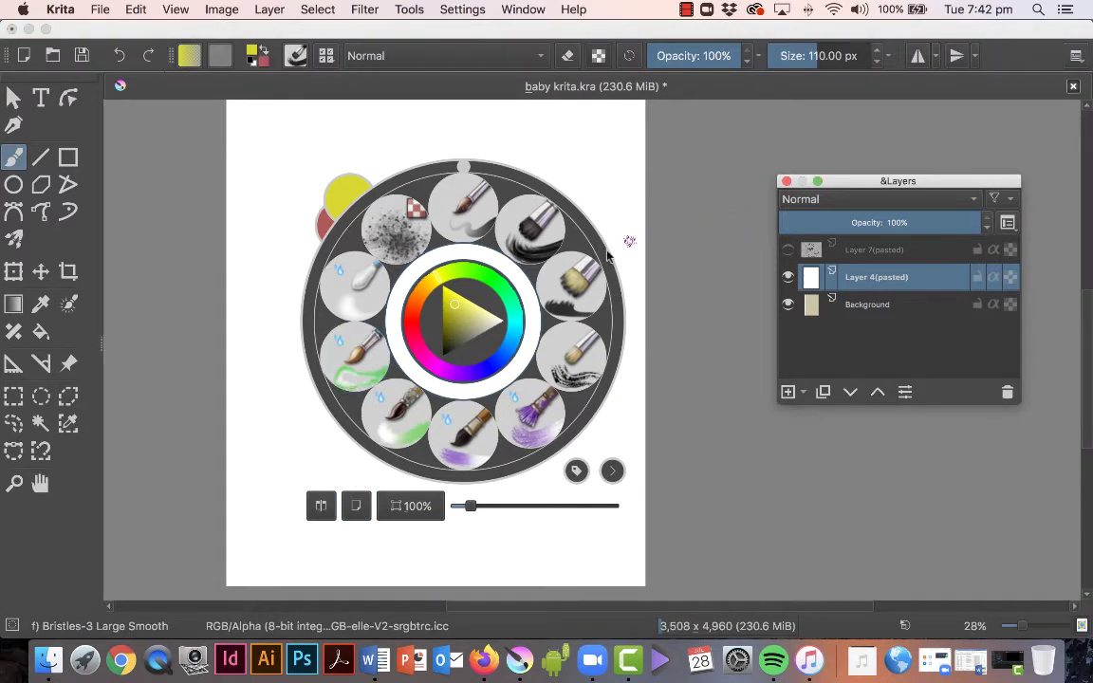
Make the Layer 7(pasted) line drawing visible and dismiss the pop-up palette to see the whole monster
click(787, 249)
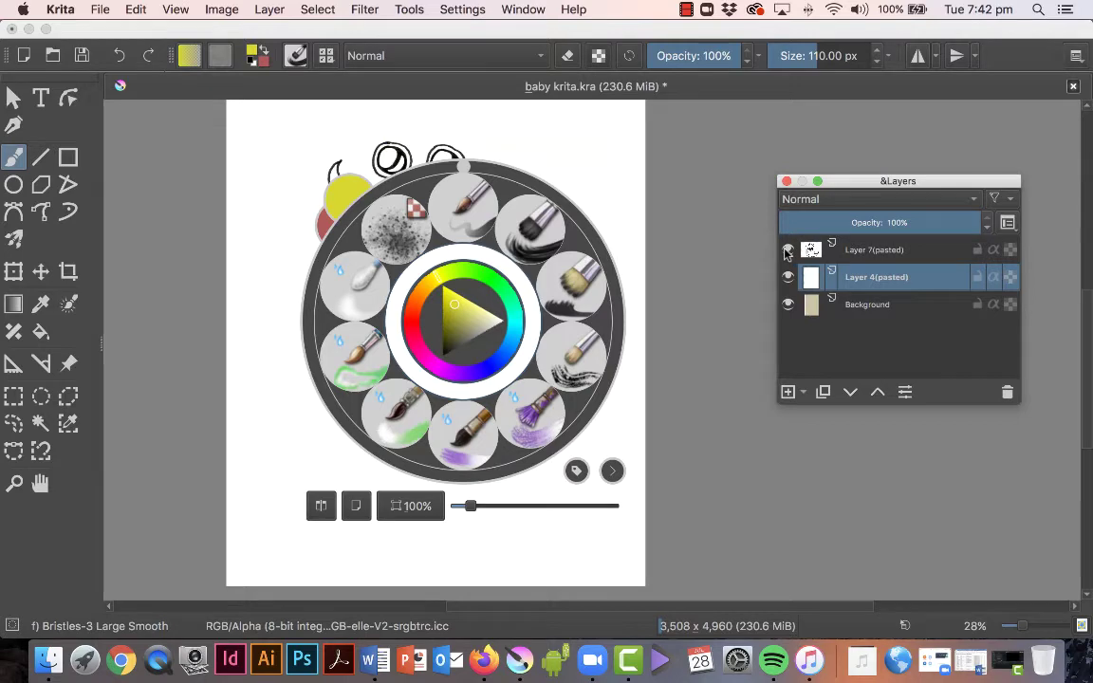
click(621, 237)
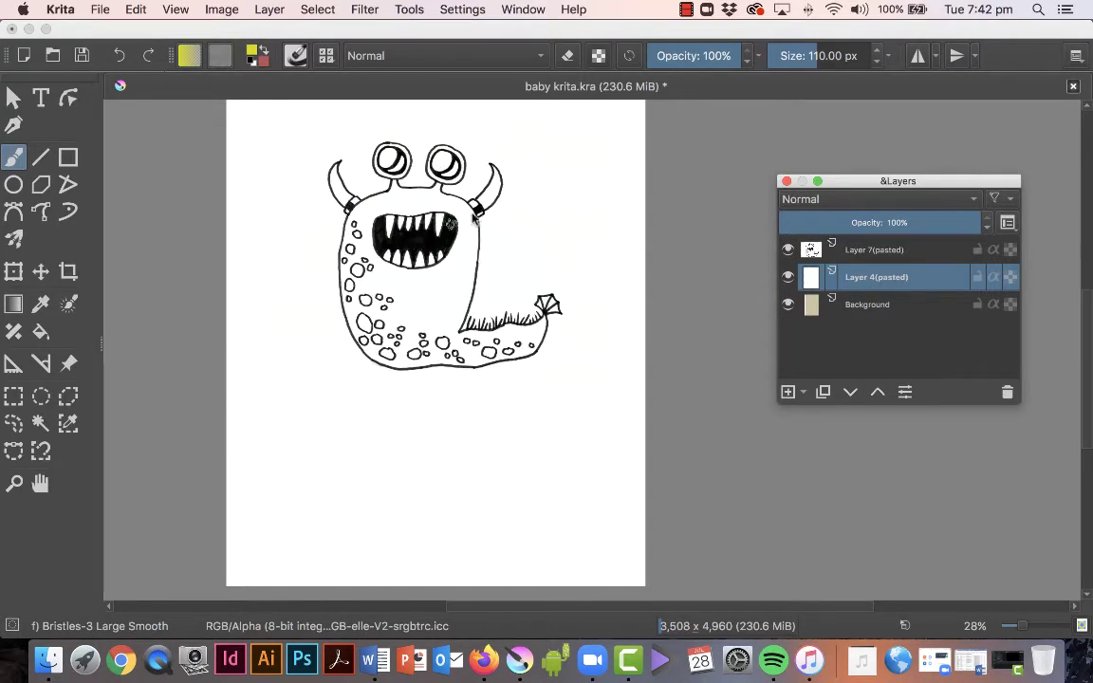
scroll(435, 216, up, 2)
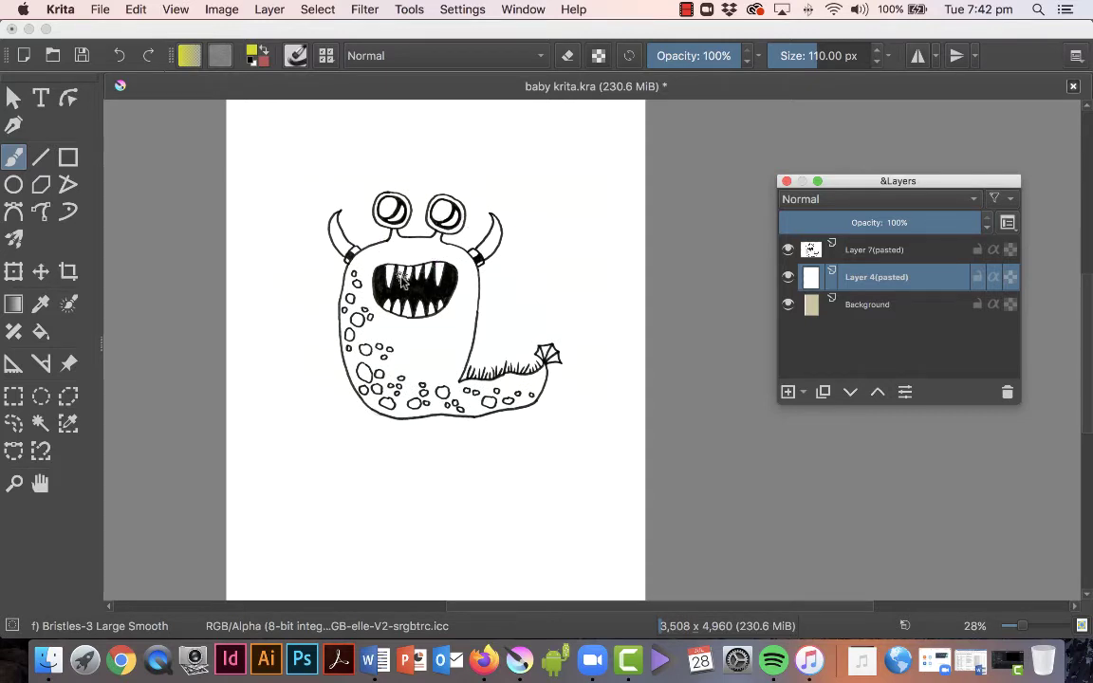
Mirror the canvas view horizontally from the pop-up palette and move the floating Layers docker off the monster drawing
right_click(402, 275)
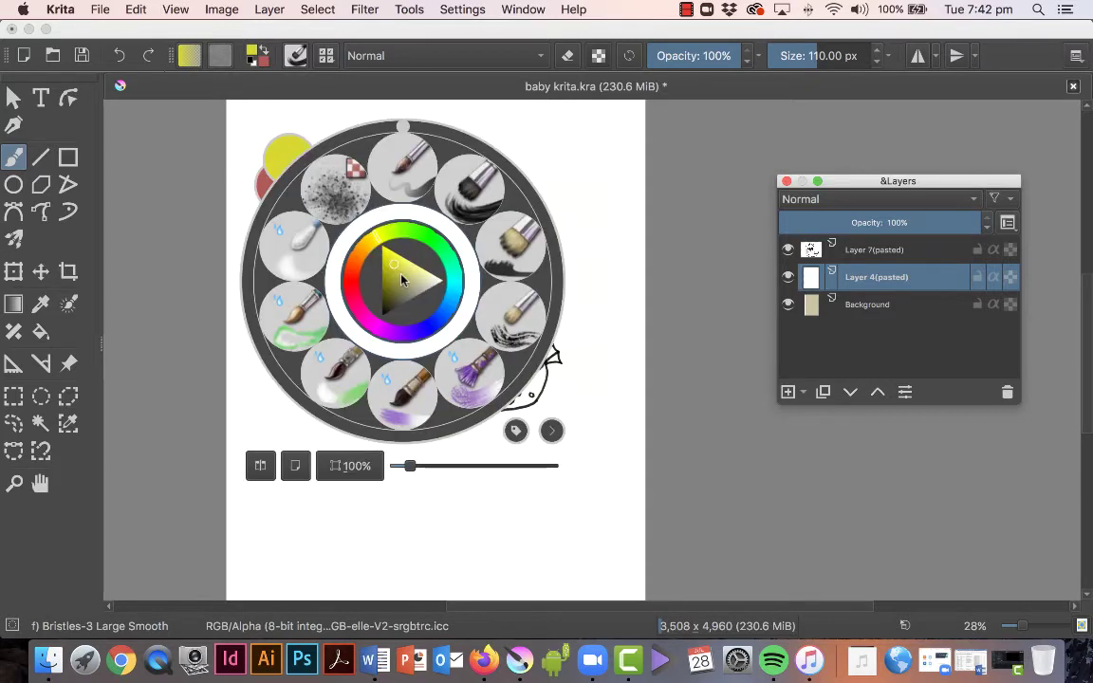
click(629, 251)
right_click(634, 277)
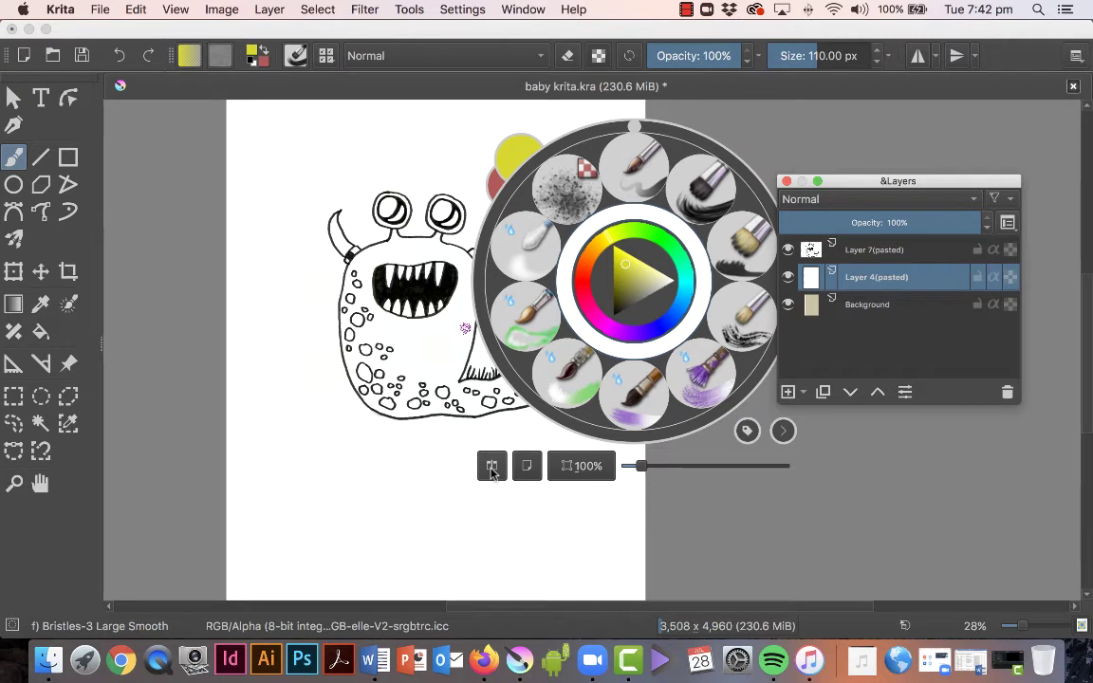
click(491, 465)
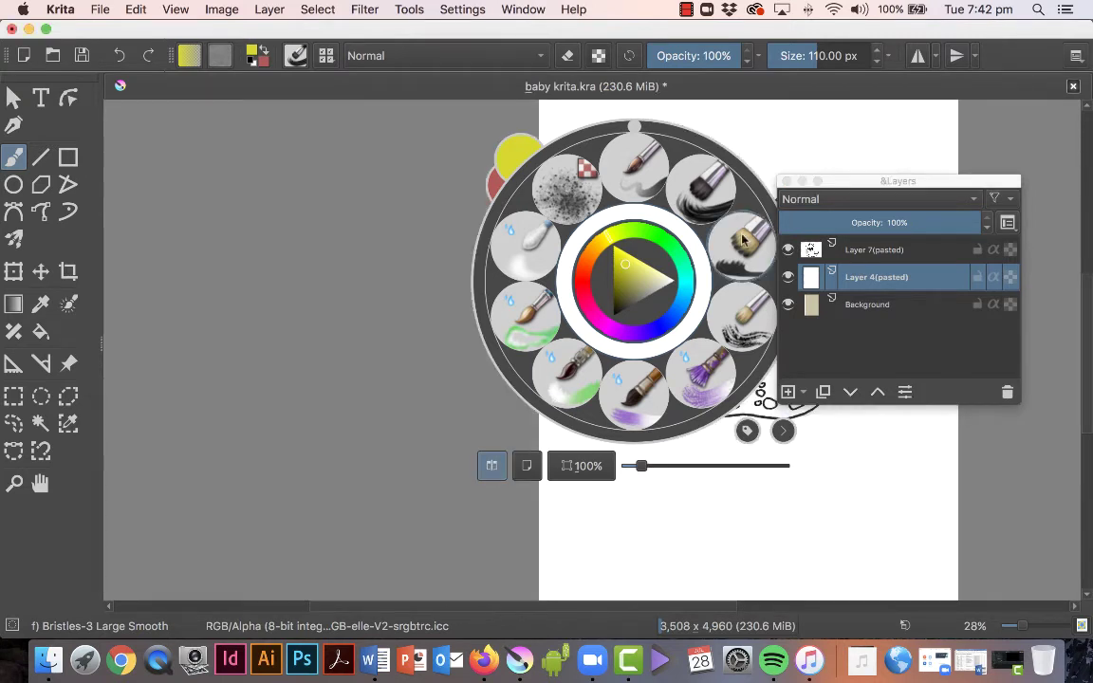
click(349, 282)
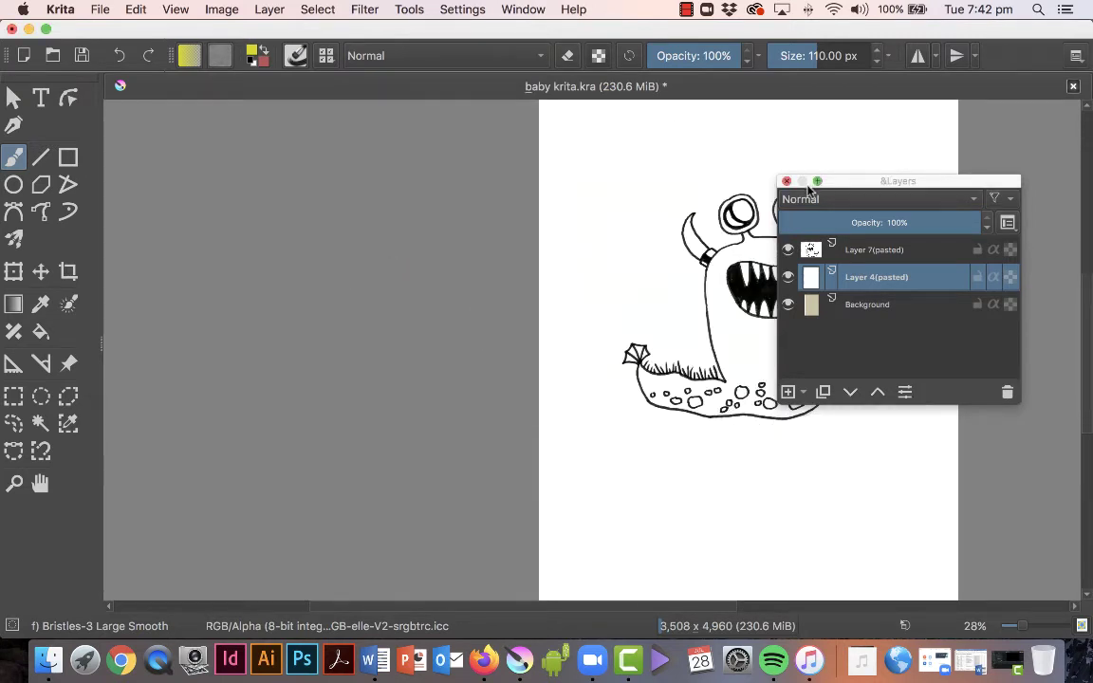
drag(875, 180, 946, 172)
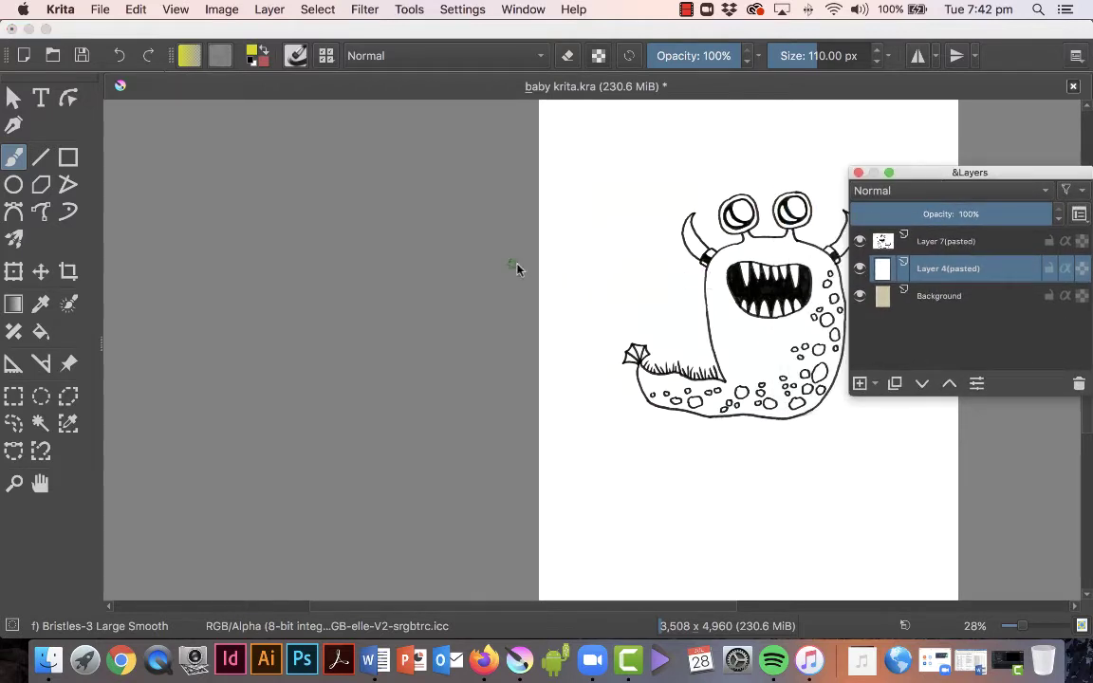
Turn off the horizontal canvas mirroring and dismiss the pop-up palette
right_click(379, 277)
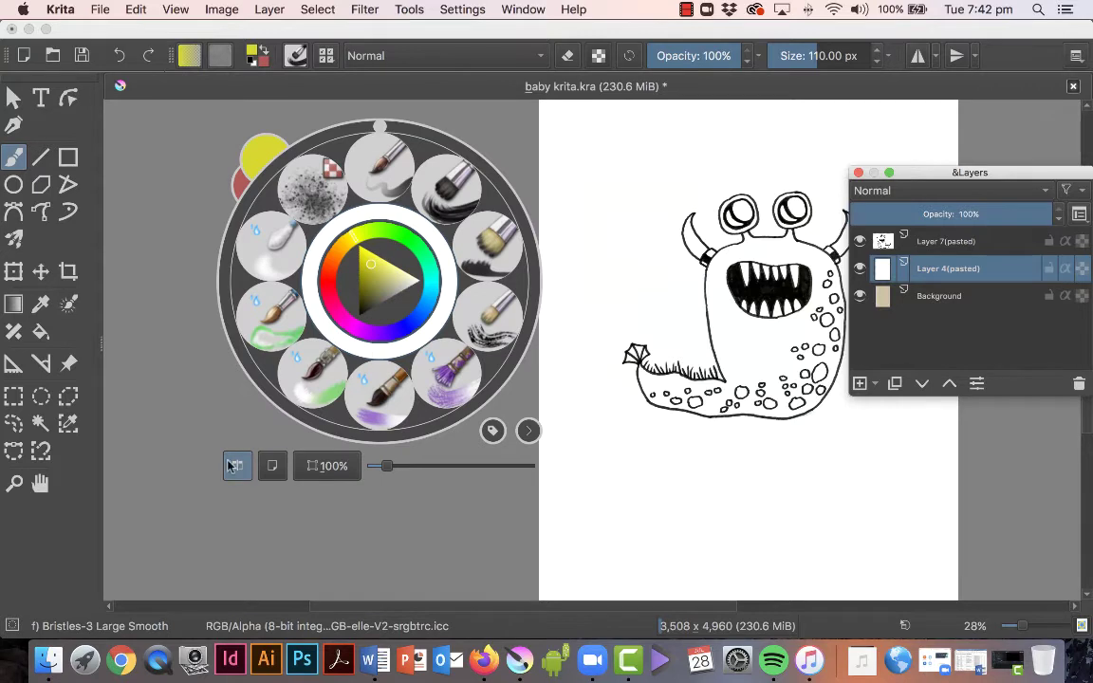
key(m)
click(671, 309)
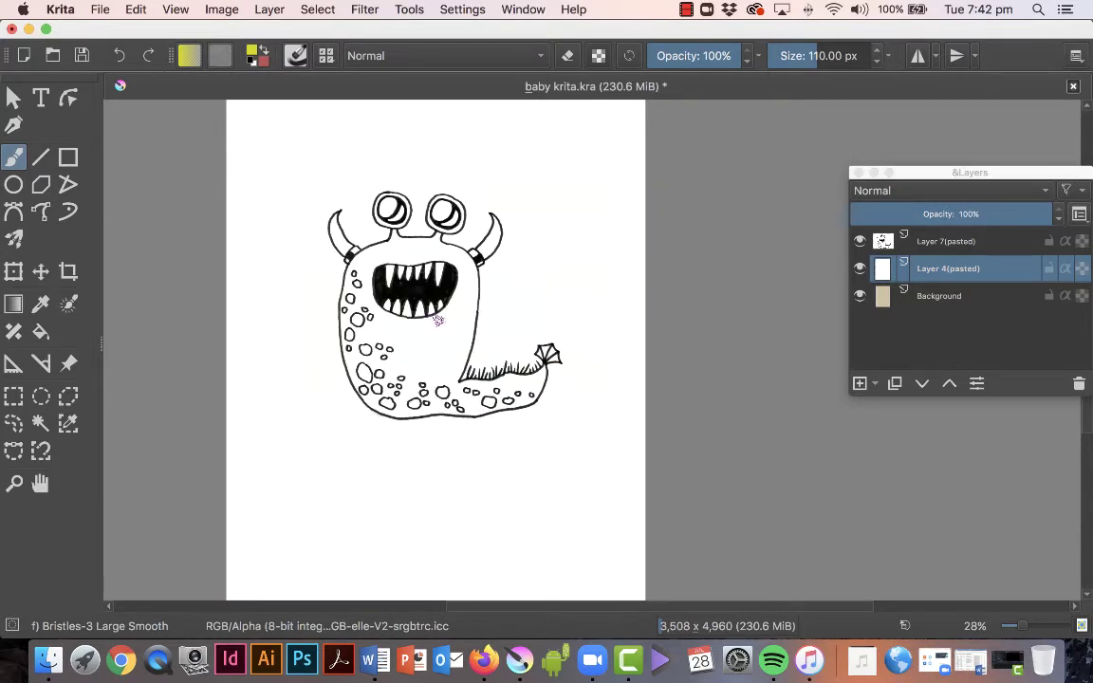
Try orange and white as the foreground colour on the pop-up palette's colour wheel
right_click(436, 321)
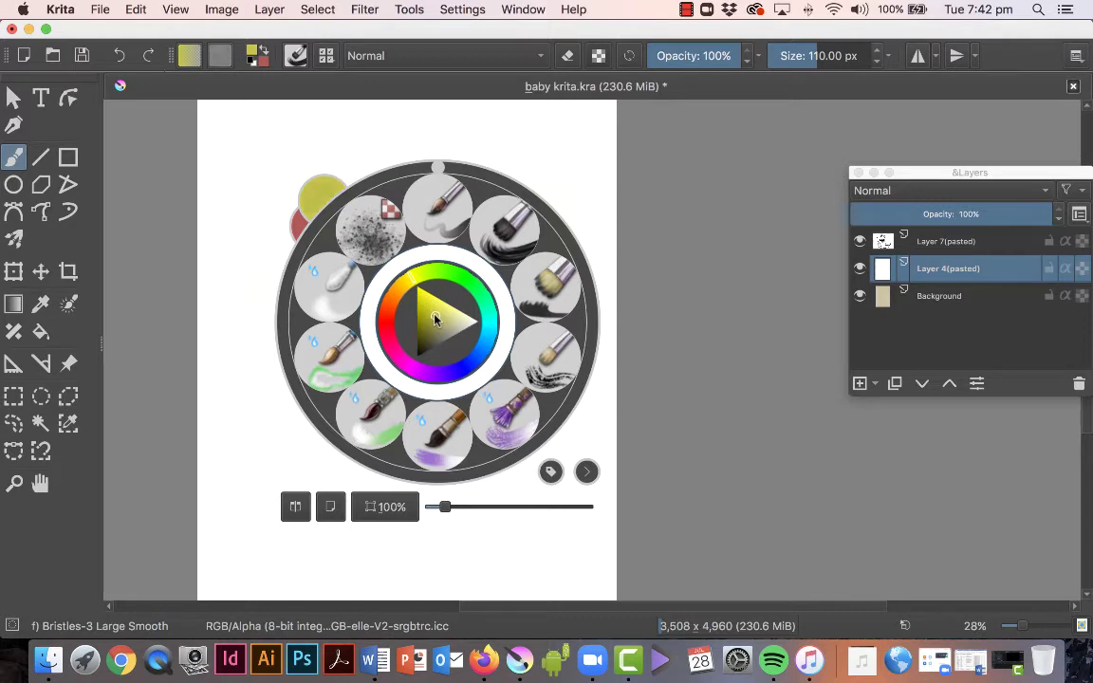
click(432, 304)
mouse_move(407, 271)
mouse_down()
mouse_move(421, 249)
mouse_move(450, 272)
mouse_move(348, 275)
mouse_up()
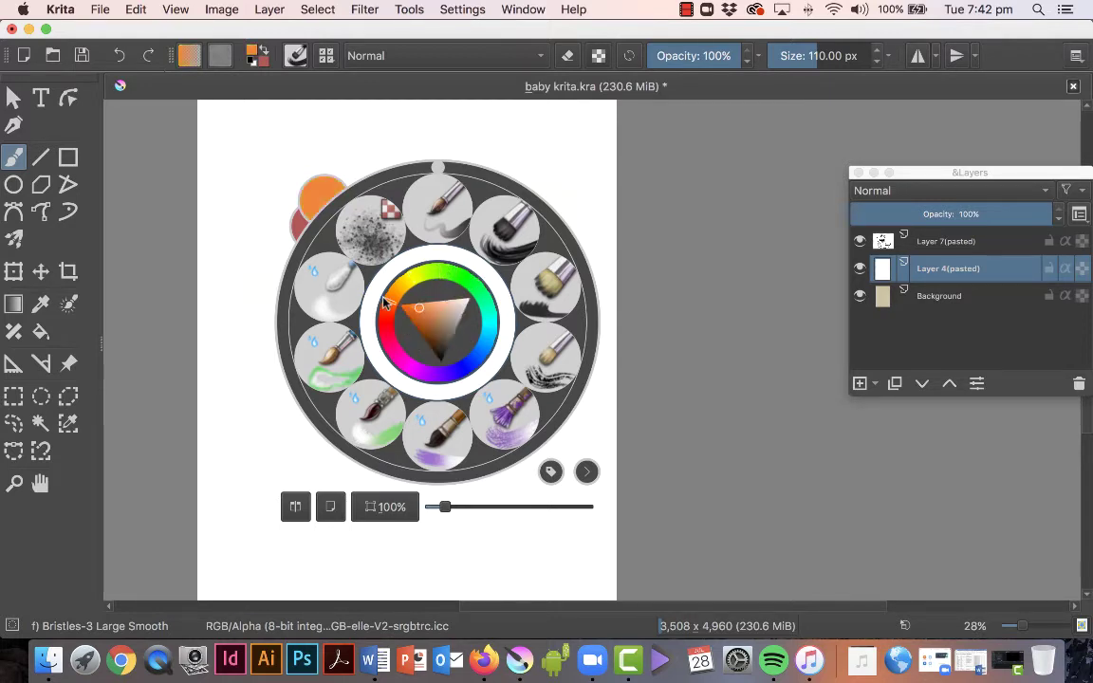
right_click(342, 313)
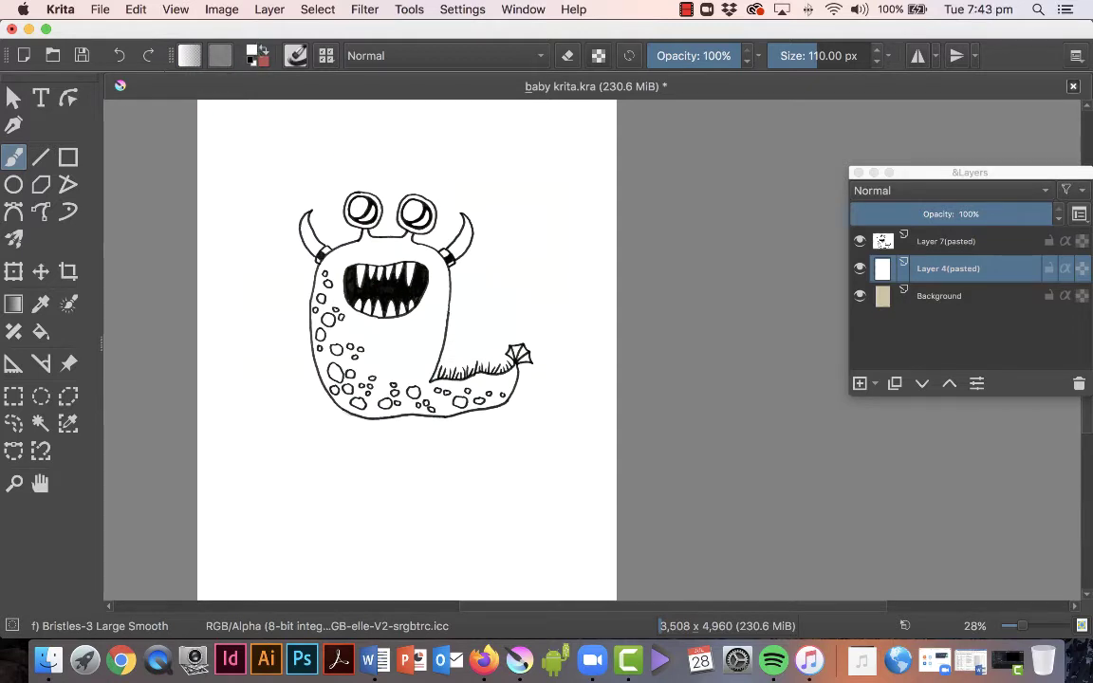
Try bright yellow and a pale cream as the foreground colour on the pop-up palette
right_click(383, 345)
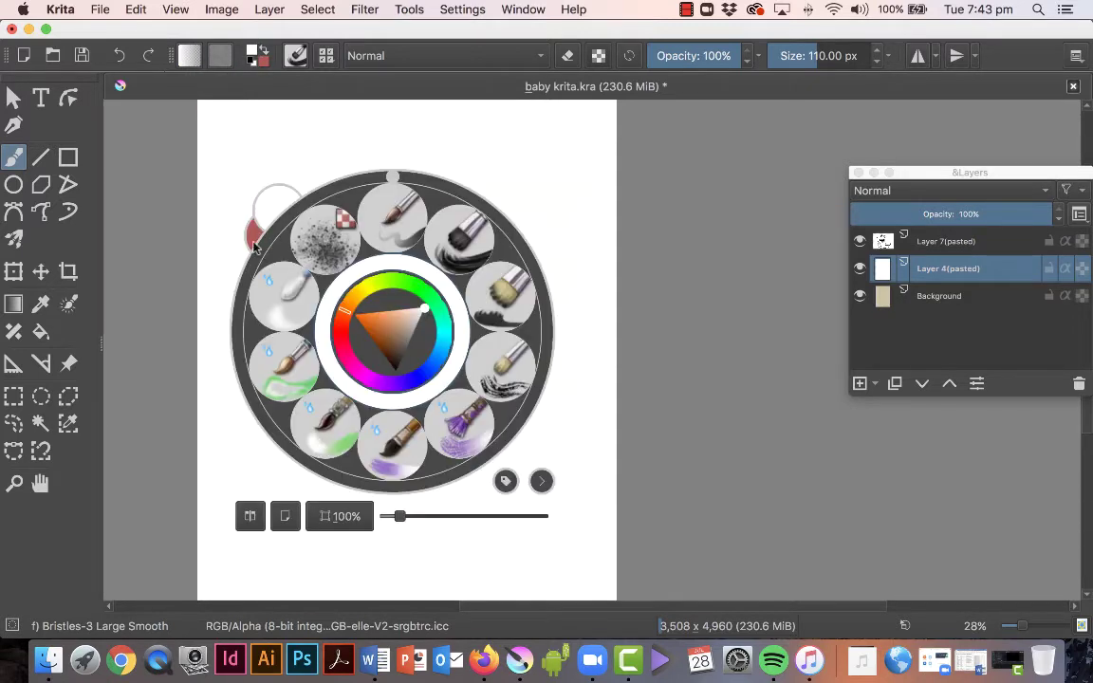
click(370, 295)
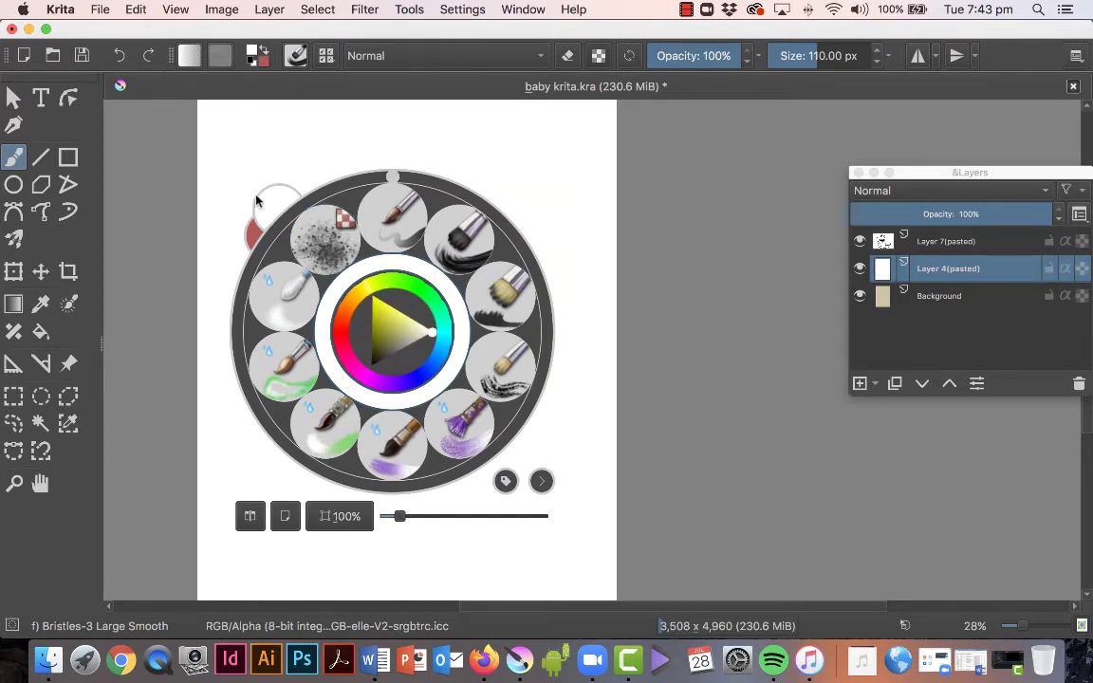
click(378, 303)
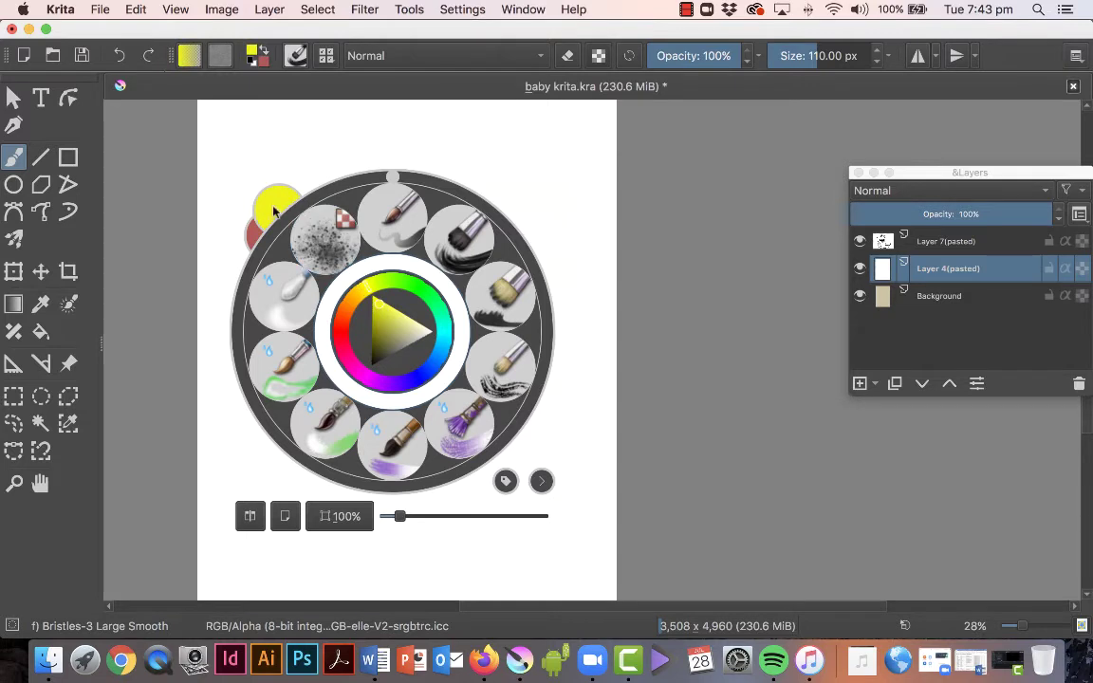
click(428, 330)
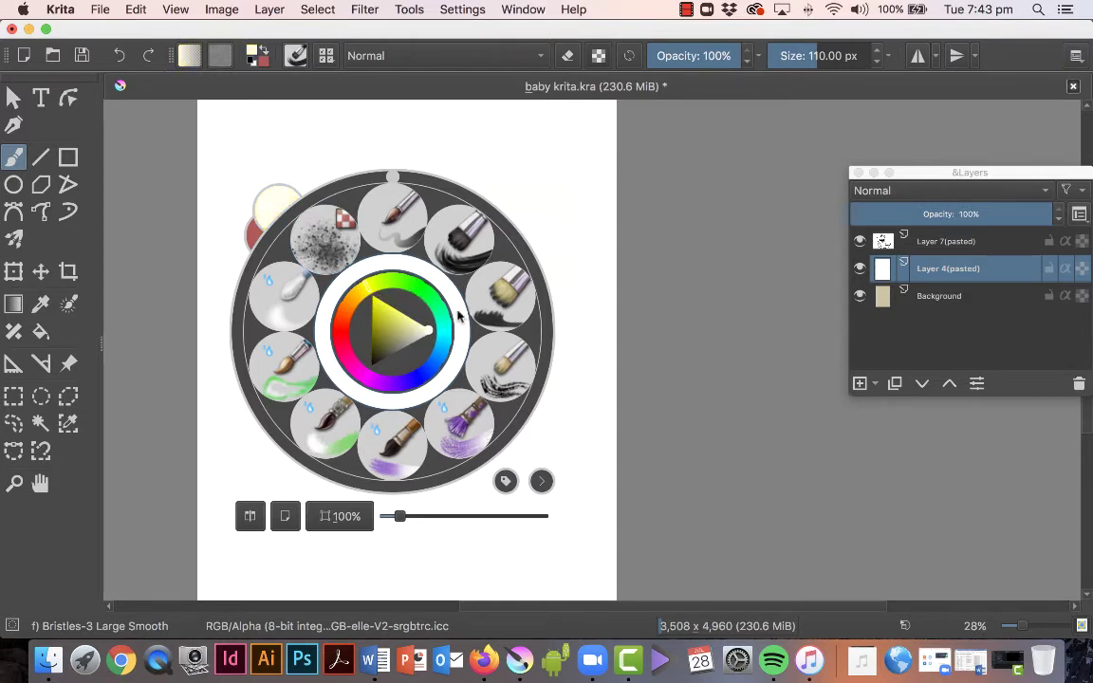
Set the foreground colour to bright green and paint a short swatch on Layer 4(pasted), above and right of the monster
click(399, 281)
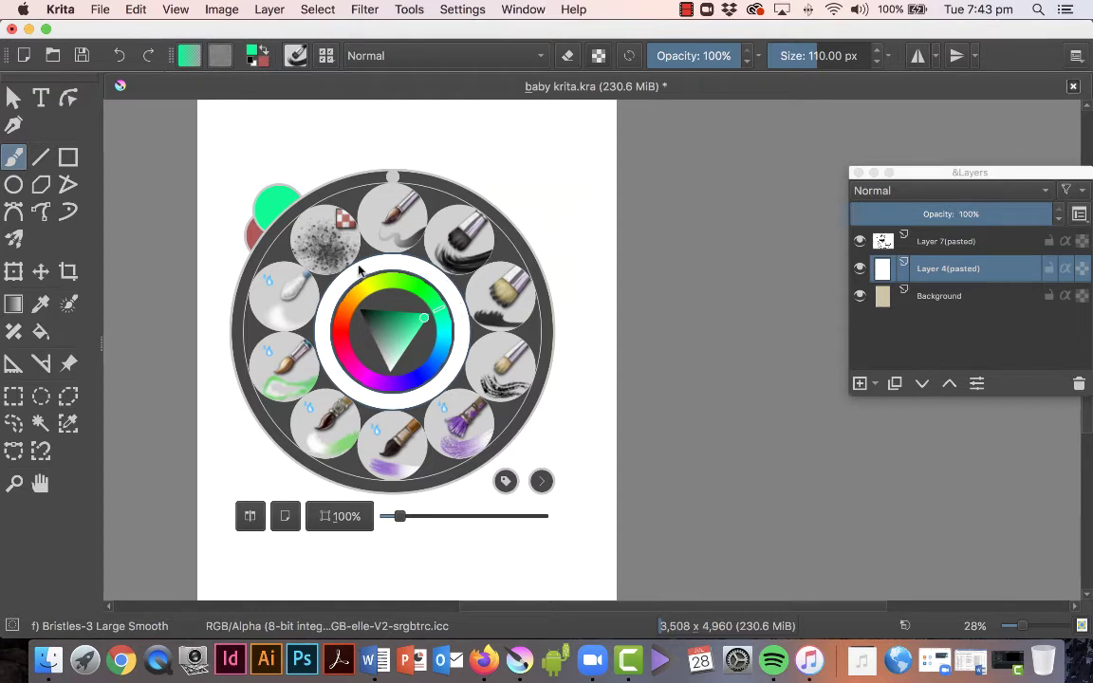
click(525, 152)
drag(503, 157, 474, 156)
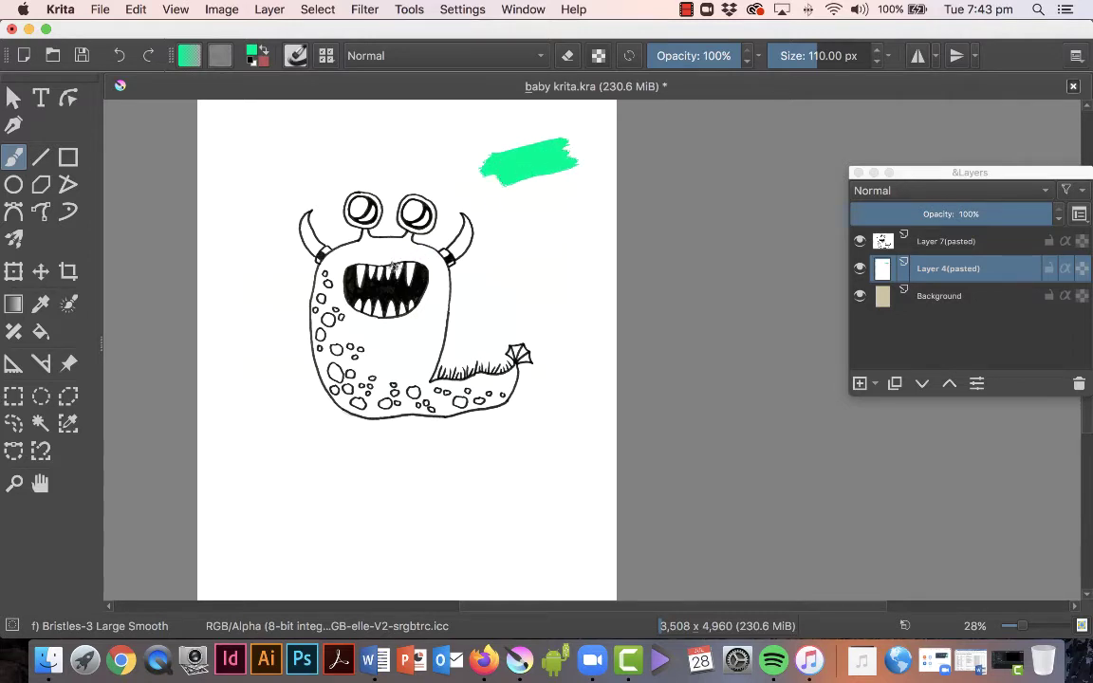
Change the foreground colour to bright yellow and paint a second swatch just below the green one
right_click(393, 269)
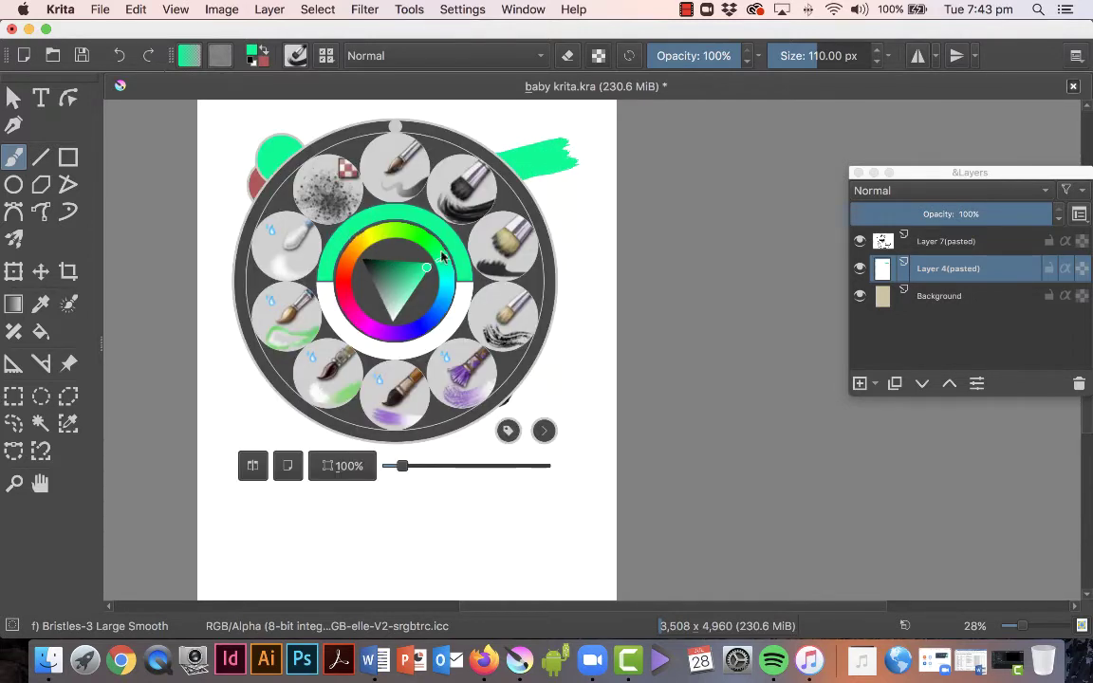
drag(360, 254, 364, 241)
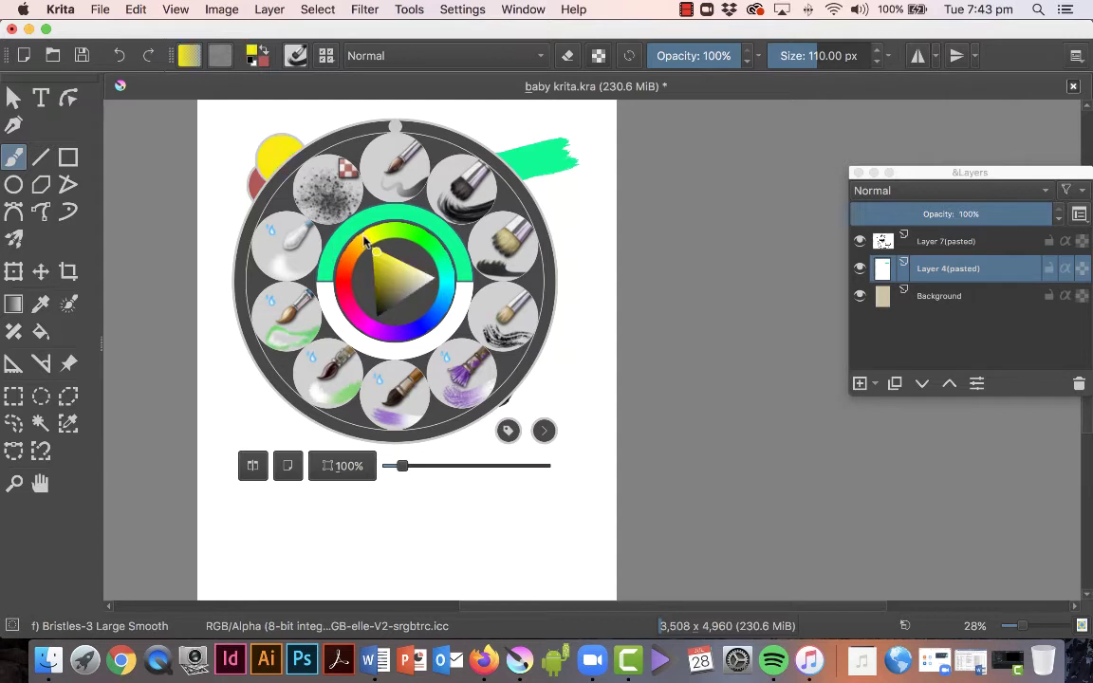
click(574, 202)
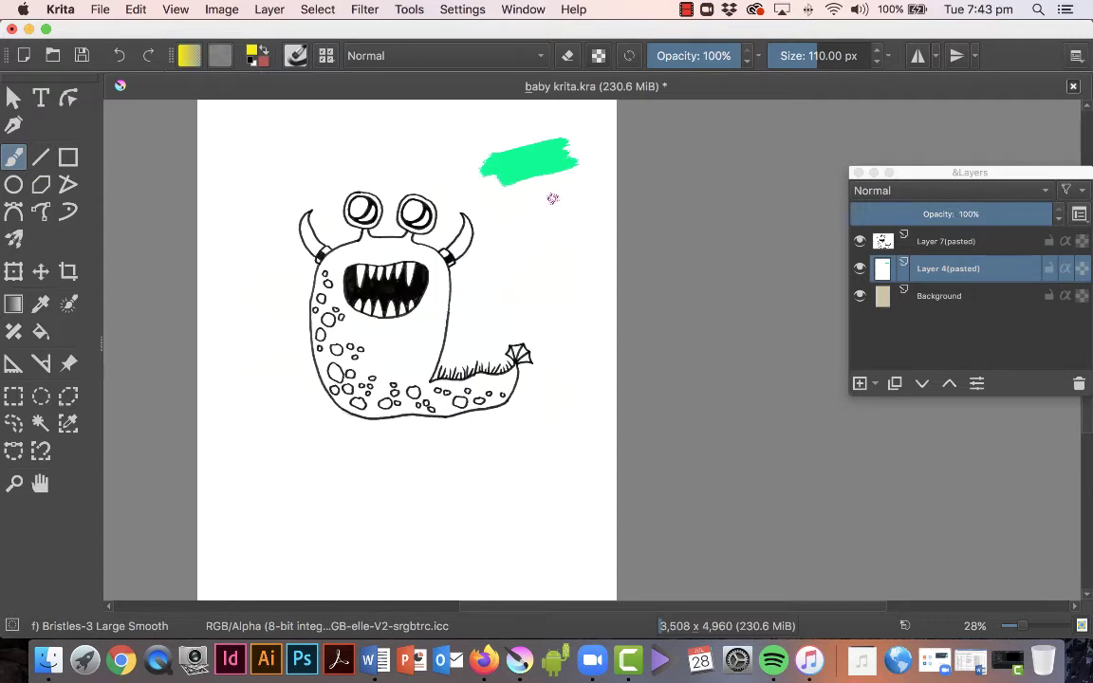
mouse_move(565, 202)
mouse_down()
mouse_move(585, 182)
mouse_move(548, 212)
mouse_move(578, 219)
mouse_move(539, 220)
mouse_up()
Change the foreground colour to bright red and paint a swatch below the yellow one
right_click(342, 232)
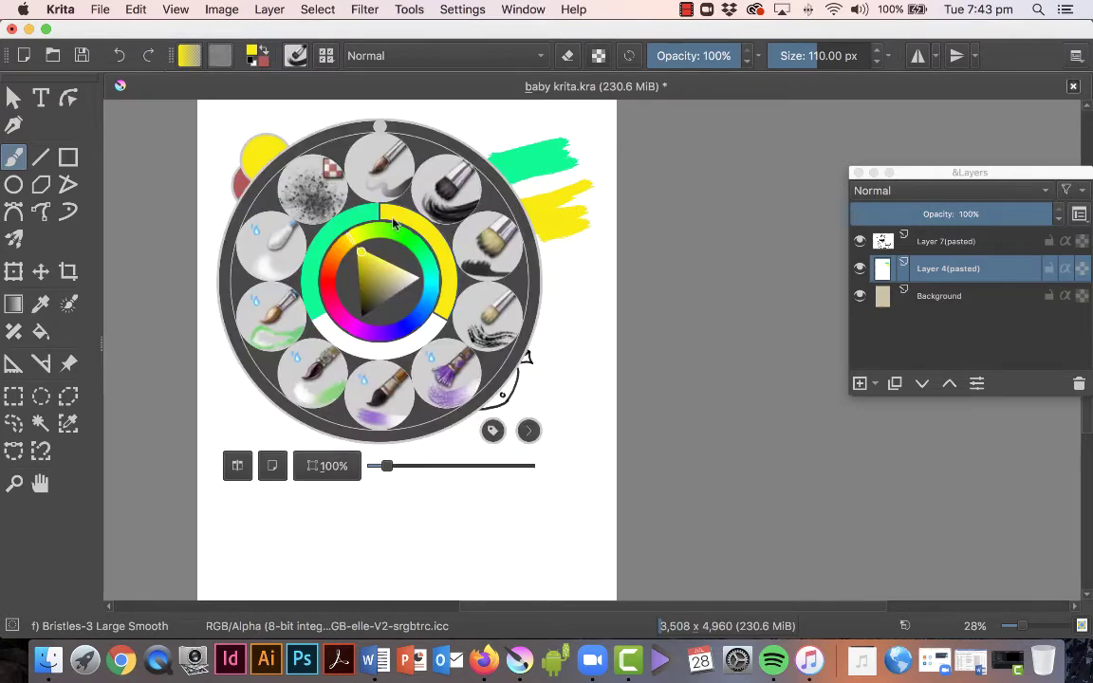
click(330, 275)
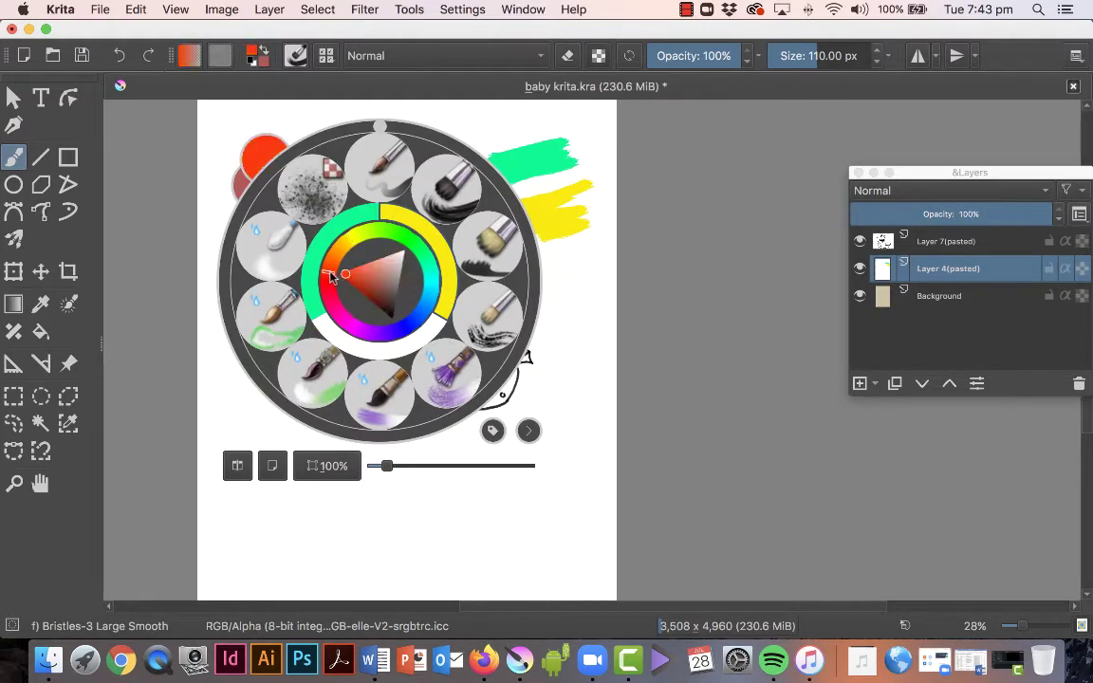
click(544, 274)
mouse_move(556, 261)
mouse_down()
mouse_move(525, 269)
mouse_move(582, 263)
mouse_move(560, 294)
mouse_up()
Set the foreground colour to cyan and paint a short zigzag swatch to the left of the monster
right_click(423, 275)
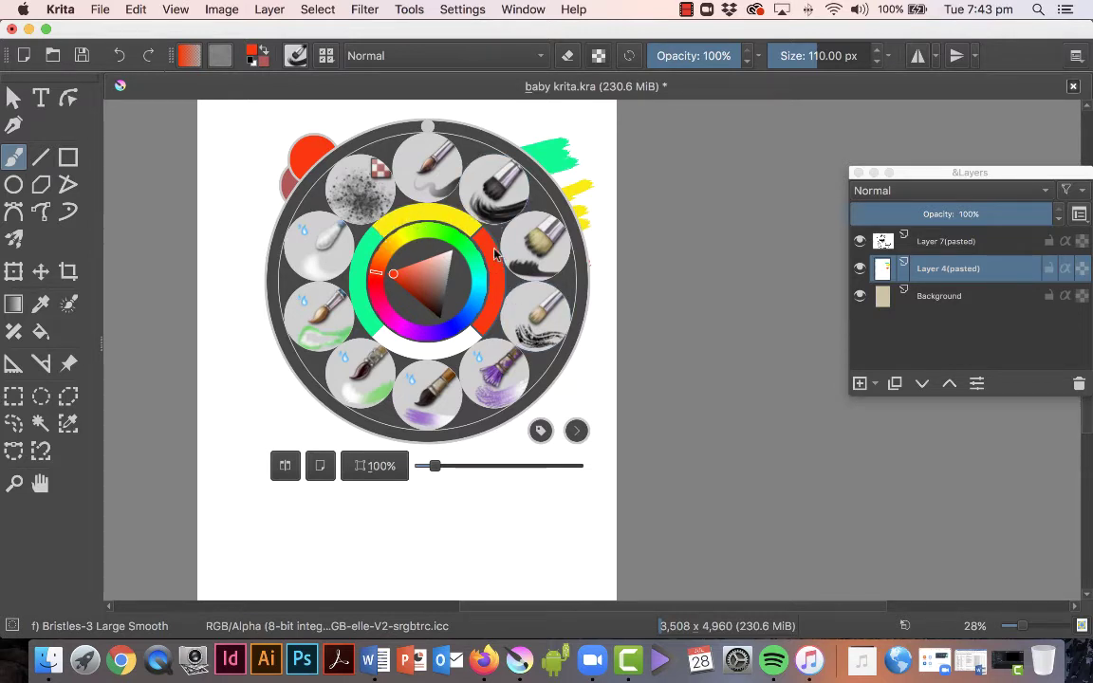
click(481, 281)
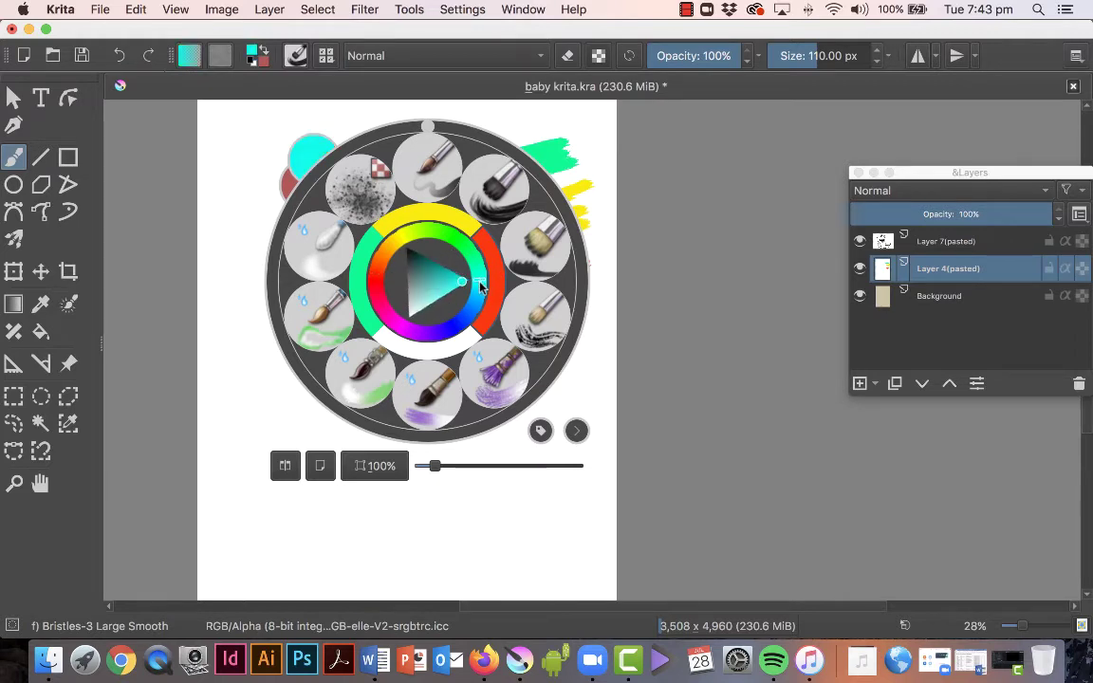
click(236, 260)
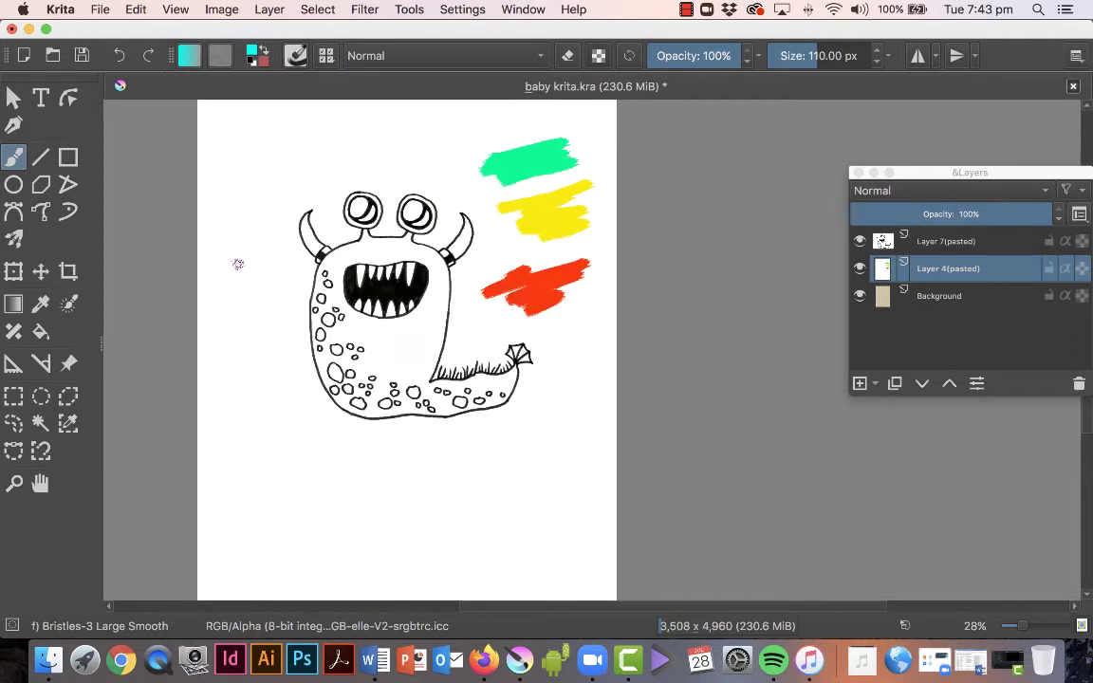
mouse_move(249, 258)
mouse_down()
mouse_move(224, 268)
mouse_move(215, 330)
mouse_up()
Switch the foreground colour to bright purple and paint a zigzag swatch just below the cyan one
right_click(408, 282)
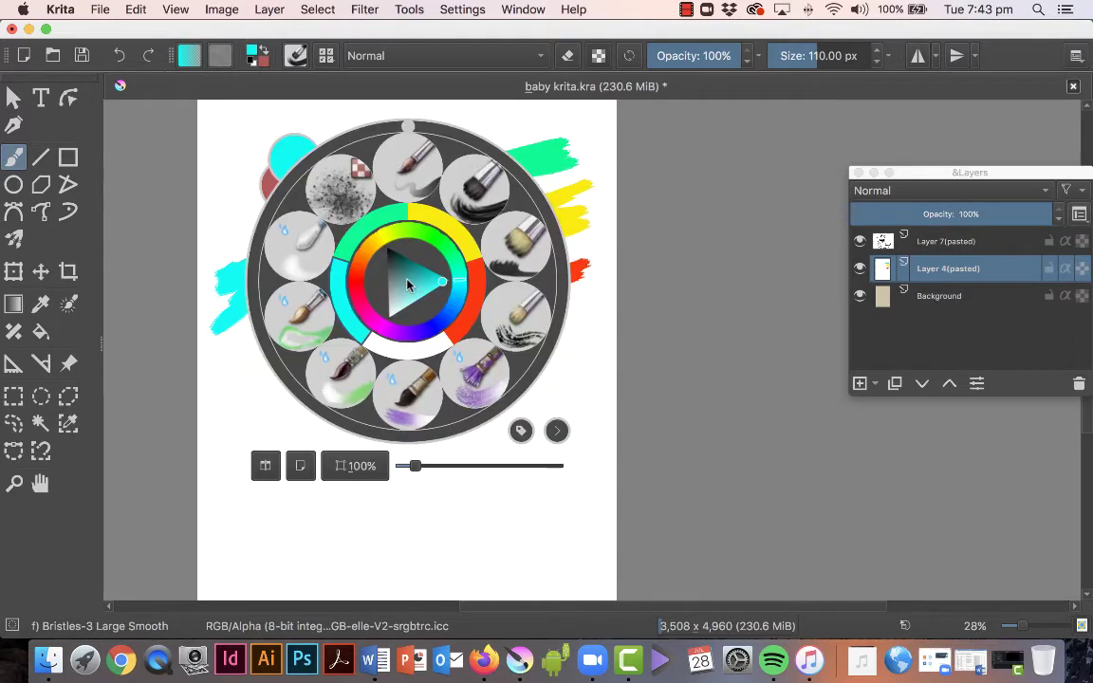
click(353, 301)
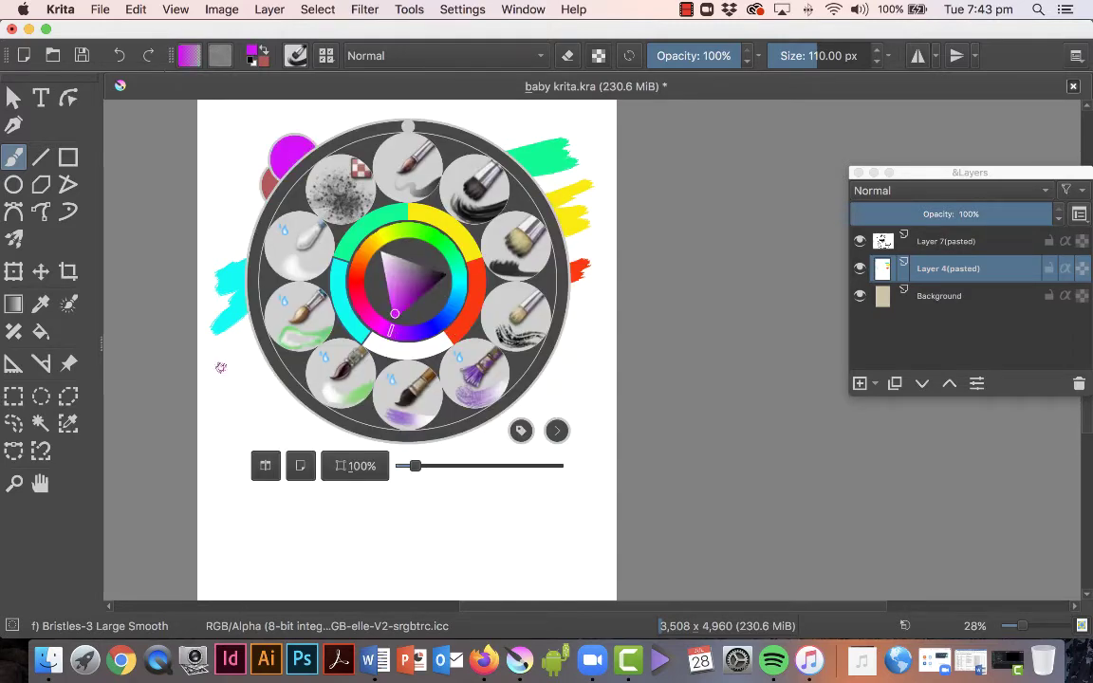
click(247, 359)
mouse_move(247, 298)
mouse_down()
mouse_move(213, 334)
mouse_move(231, 403)
mouse_up()
View the My Favorites list of brush presets for comparison with the pop-up palette's brushes
right_click(315, 284)
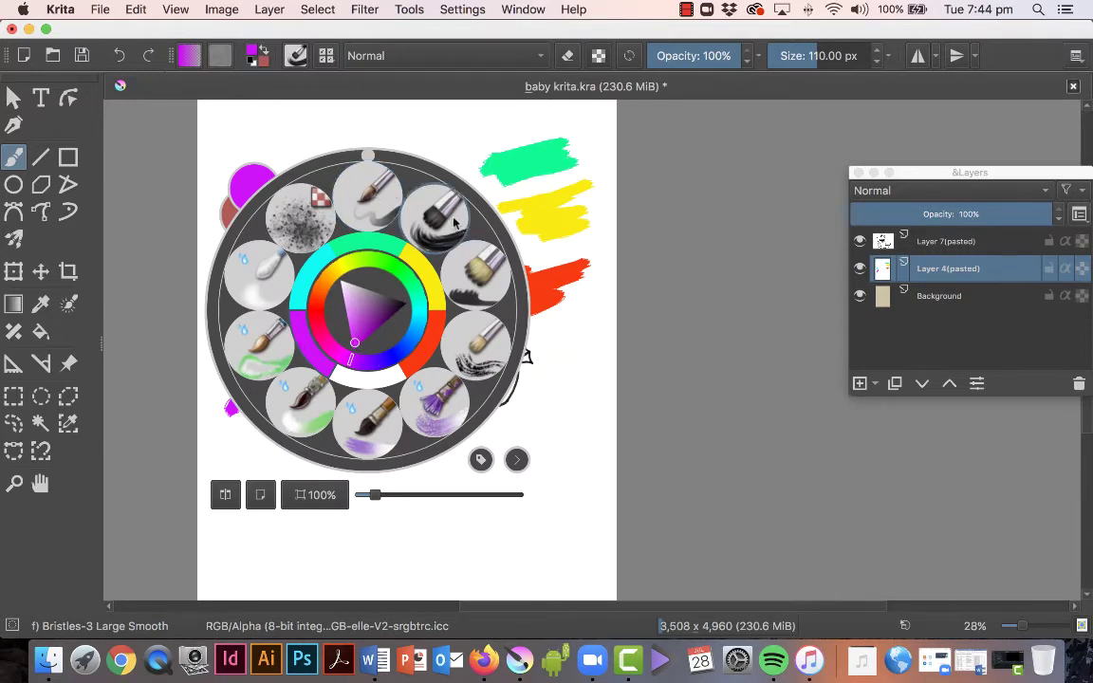
click(326, 56)
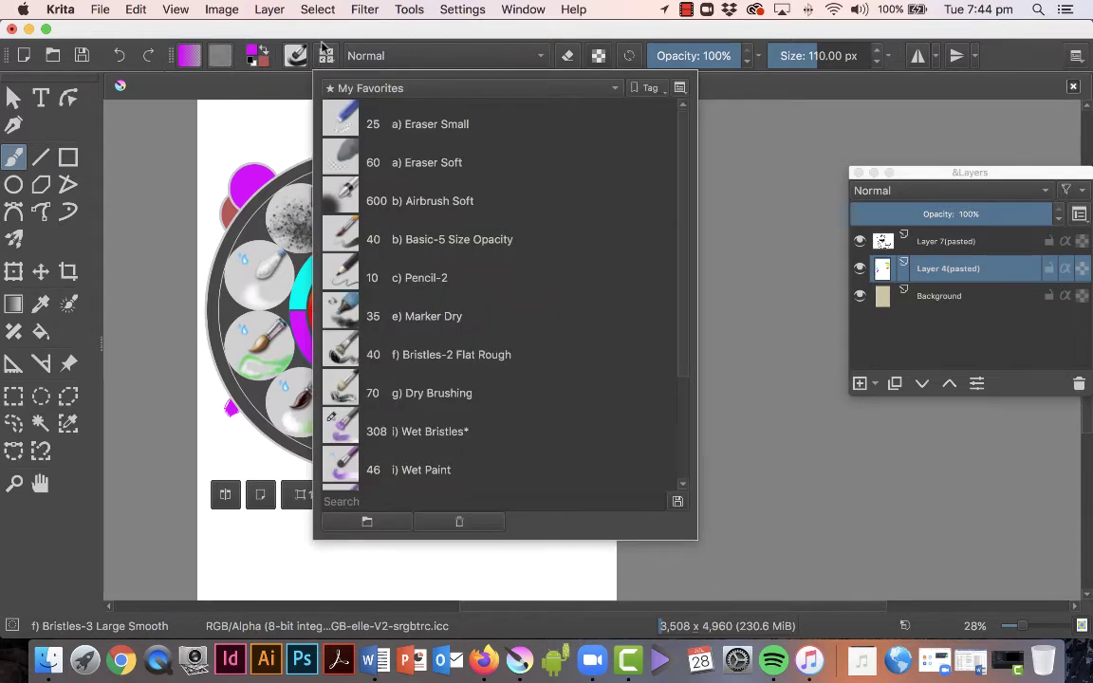
click(289, 43)
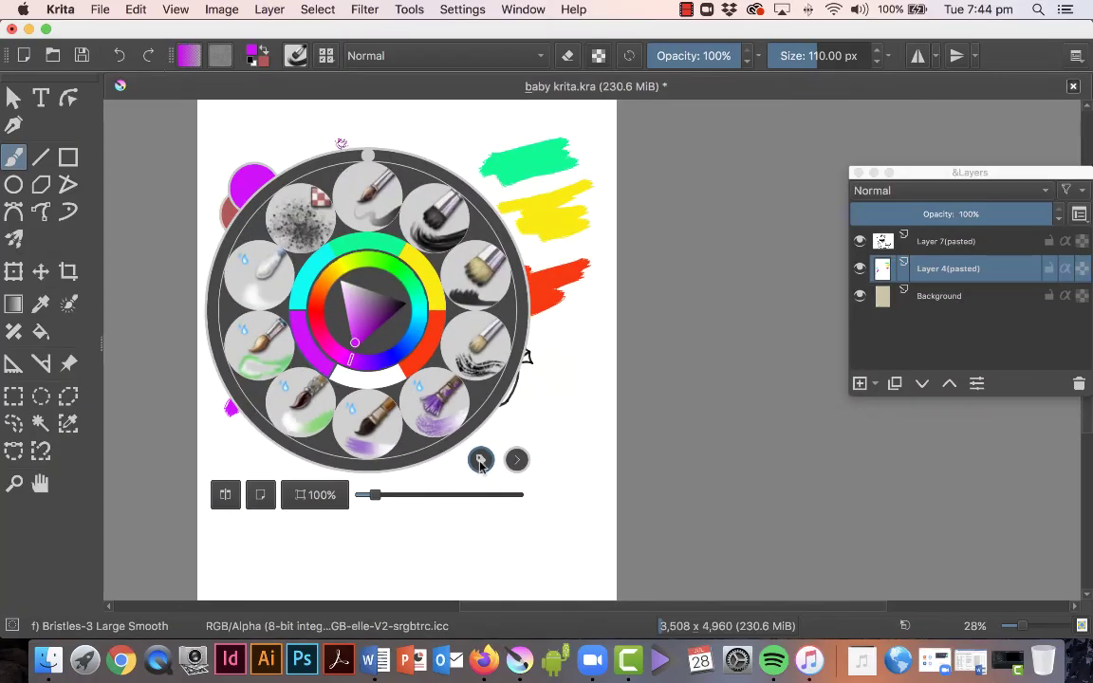
Try the FX preset group on the pop-up palette and return to the Paint group
click(480, 461)
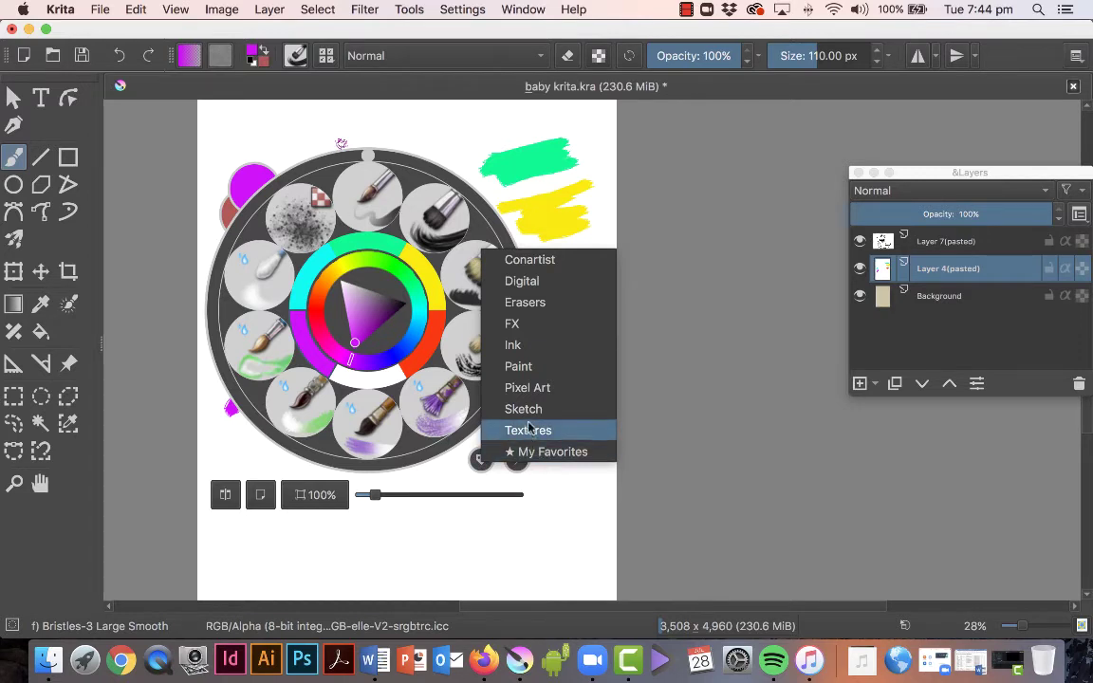
click(548, 322)
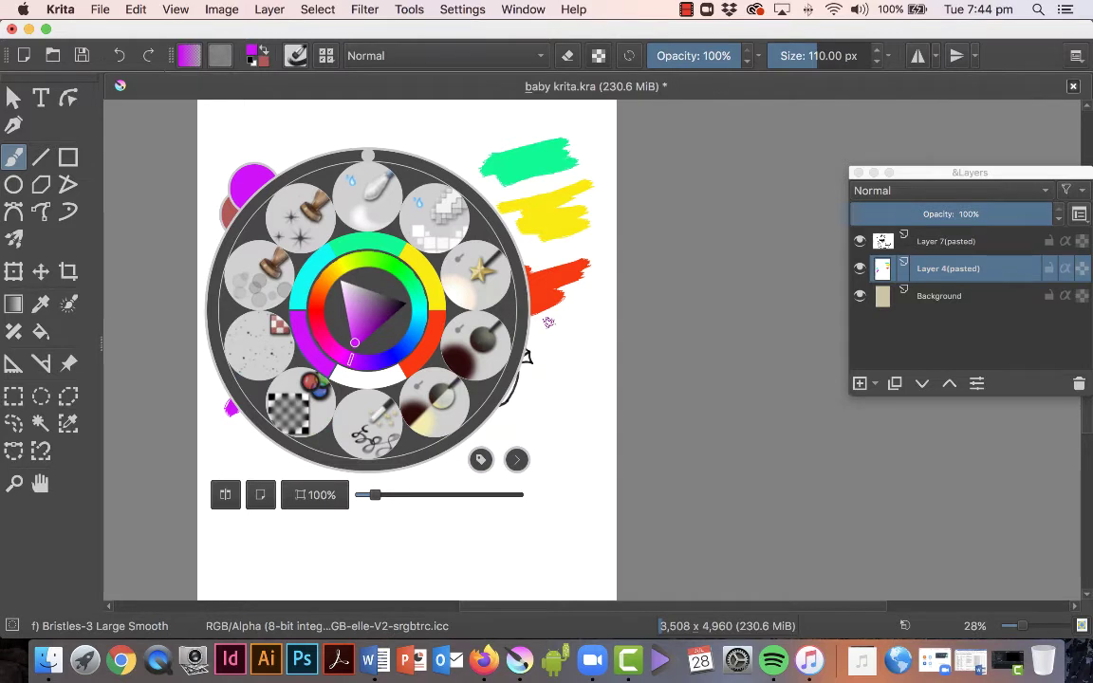
click(480, 459)
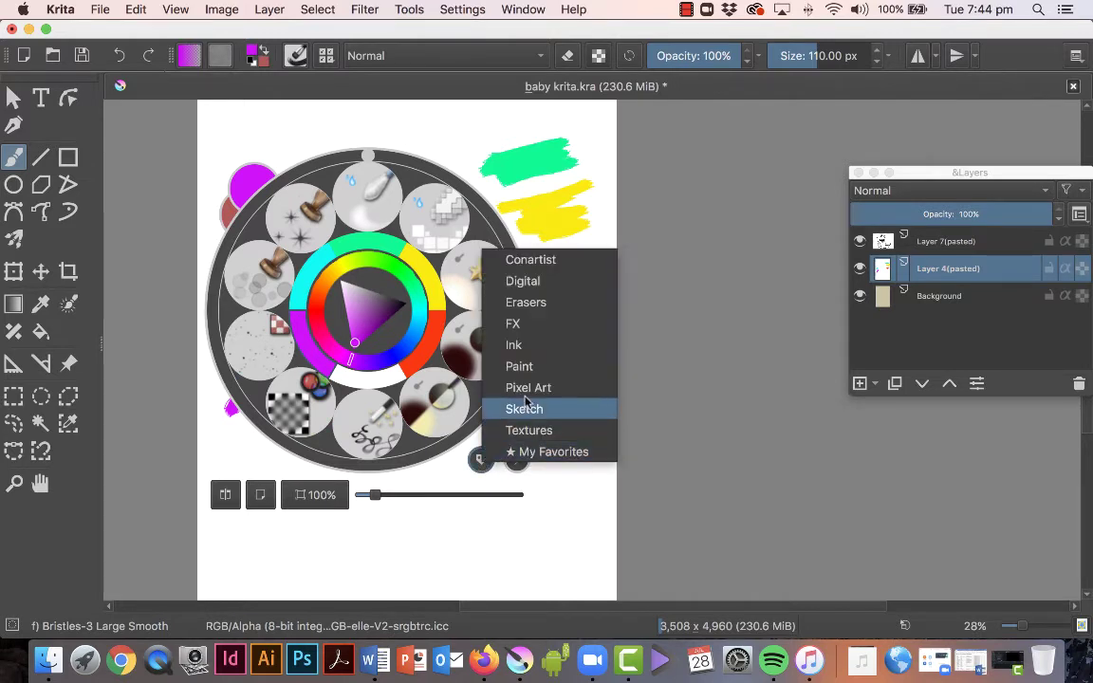
click(520, 366)
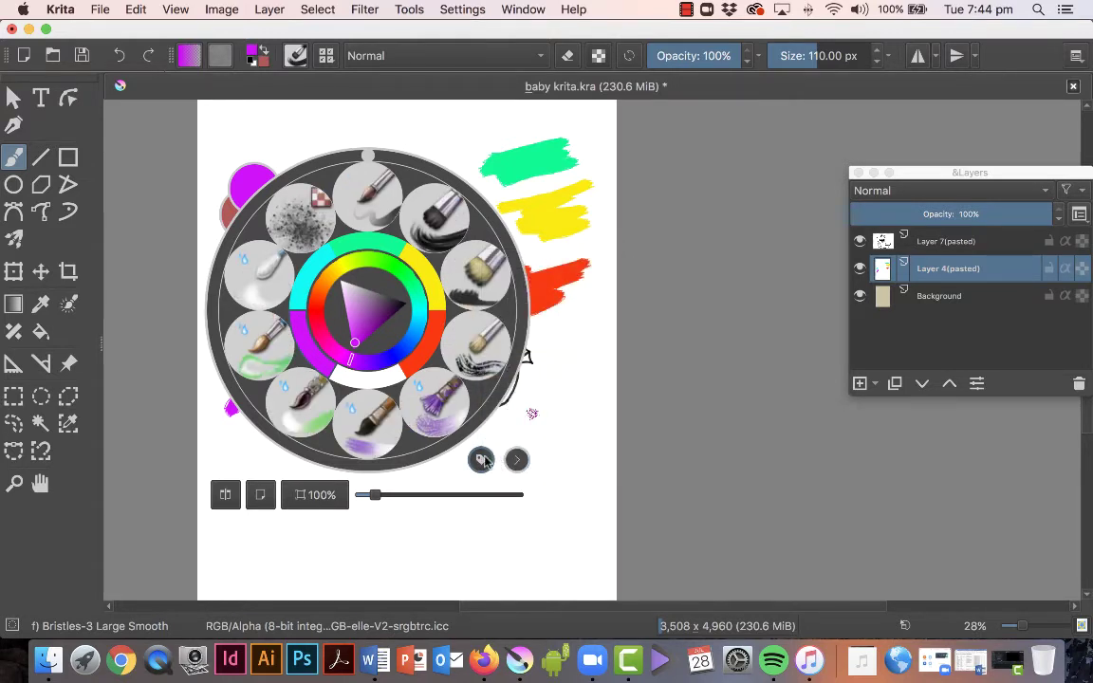
Load the Textures presets, choose the Texture Spines brush and paint a purple textured patch below the monster's tail
click(482, 460)
click(565, 429)
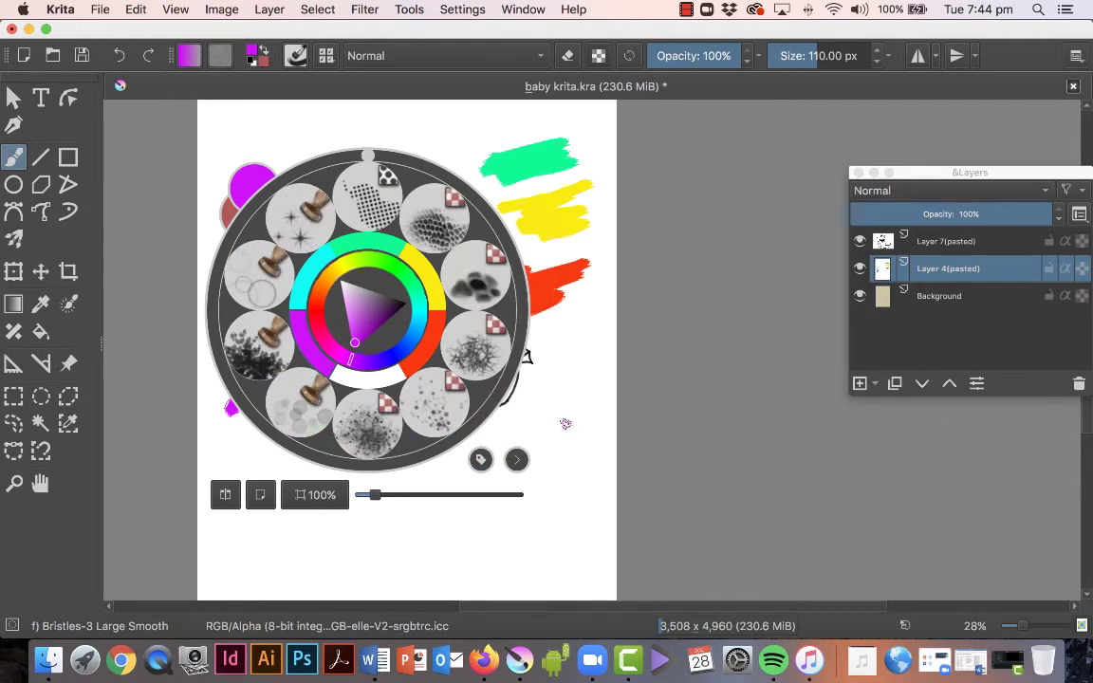
click(476, 353)
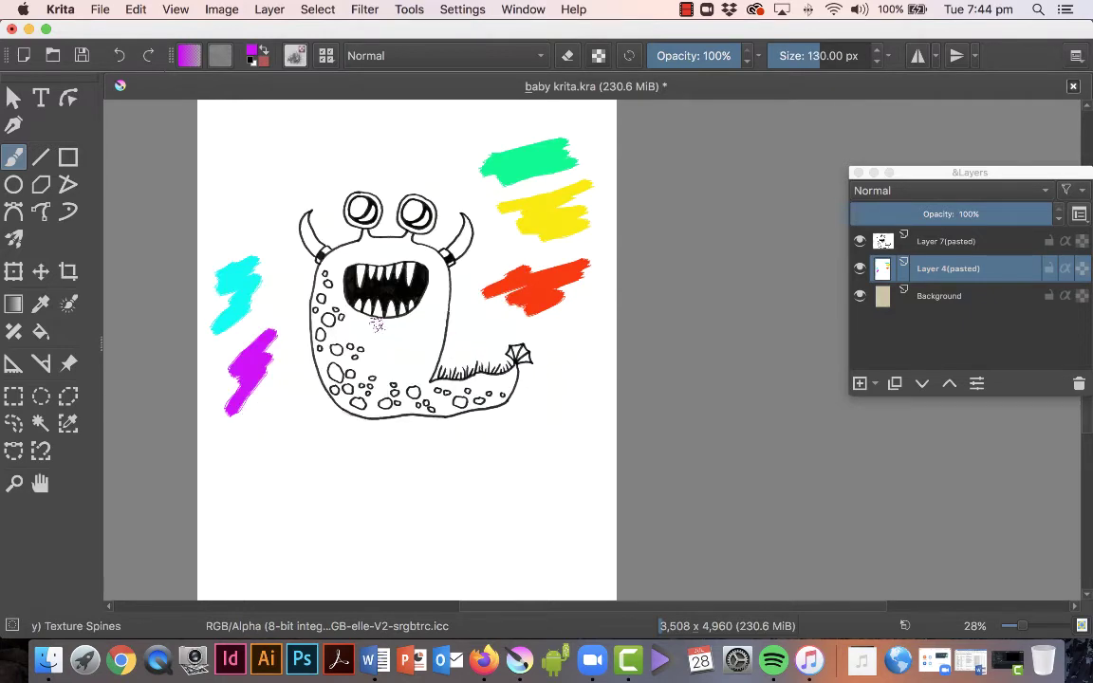
right_click(391, 325)
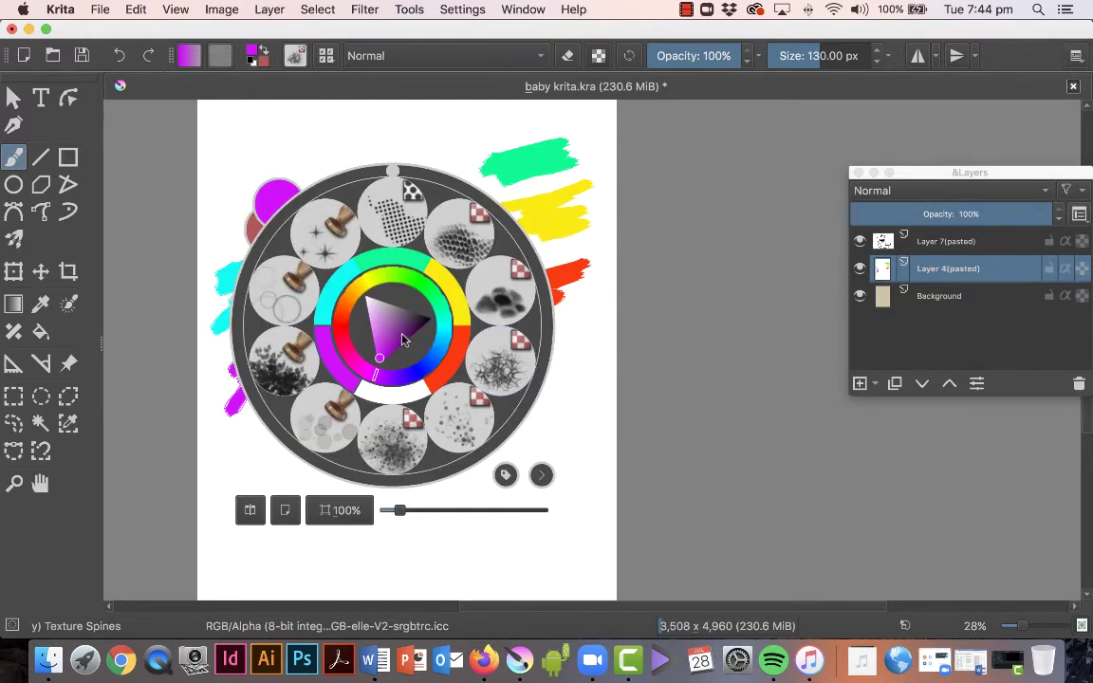
click(492, 364)
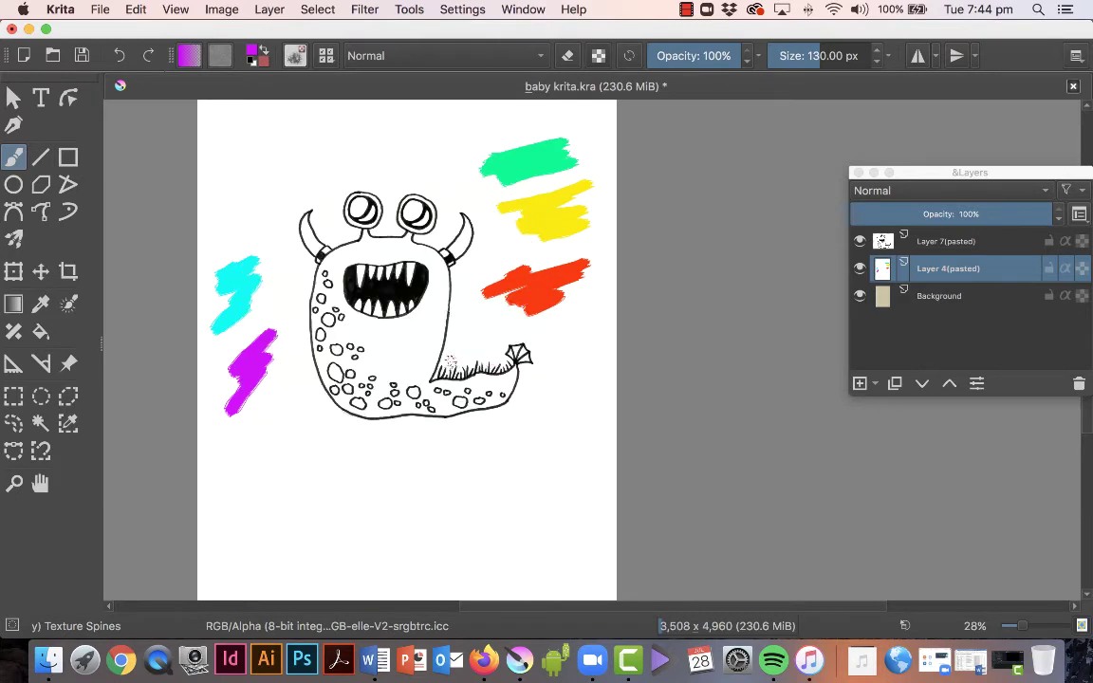
mouse_move(560, 420)
mouse_down()
mouse_move(512, 452)
mouse_move(509, 433)
mouse_move(456, 446)
mouse_up()
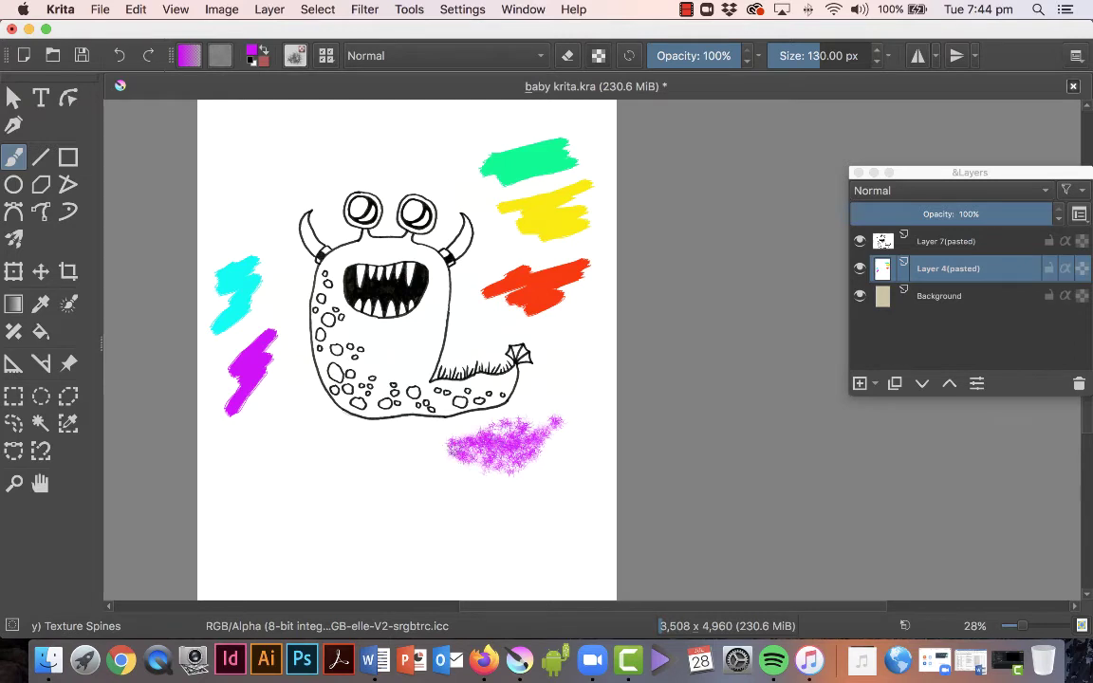
Expand the pop-up palette's brush settings and set the Texture Spines brush's opacity to 0.60
right_click(408, 309)
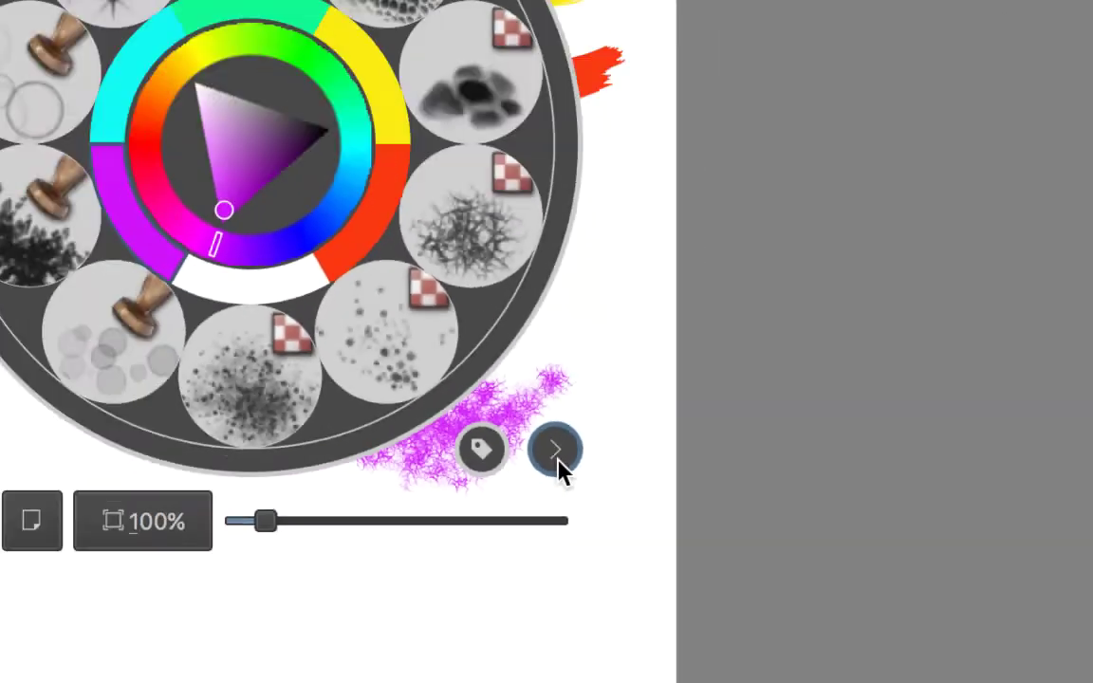
click(556, 453)
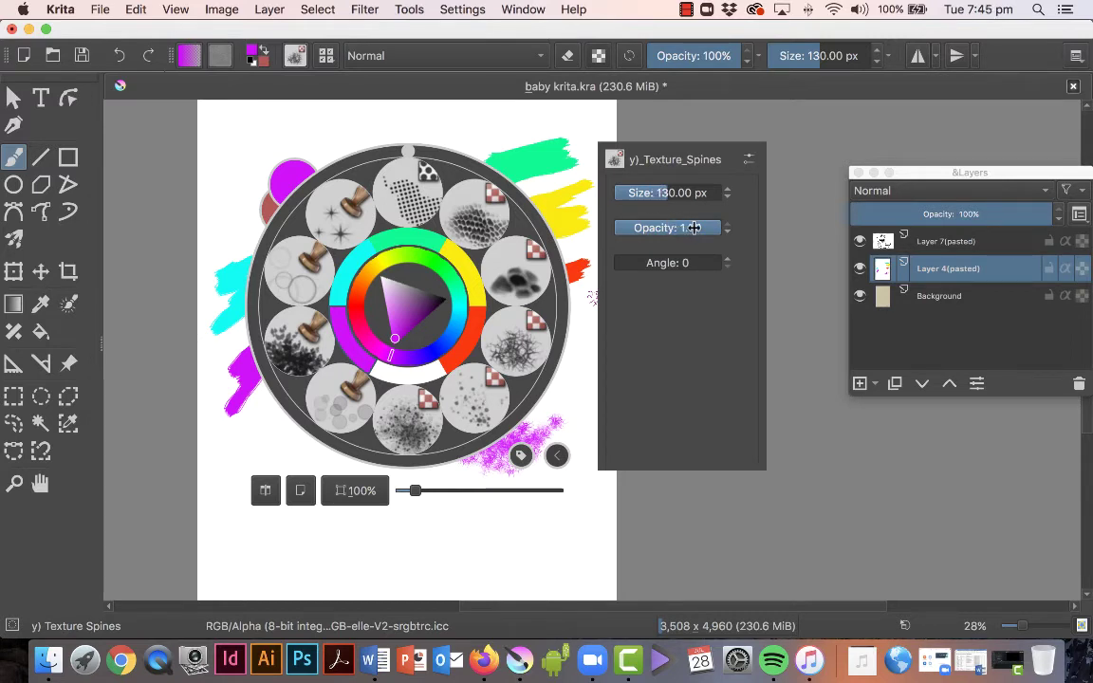
mouse_move(690, 226)
mouse_down()
mouse_move(653, 227)
mouse_move(678, 228)
mouse_up()
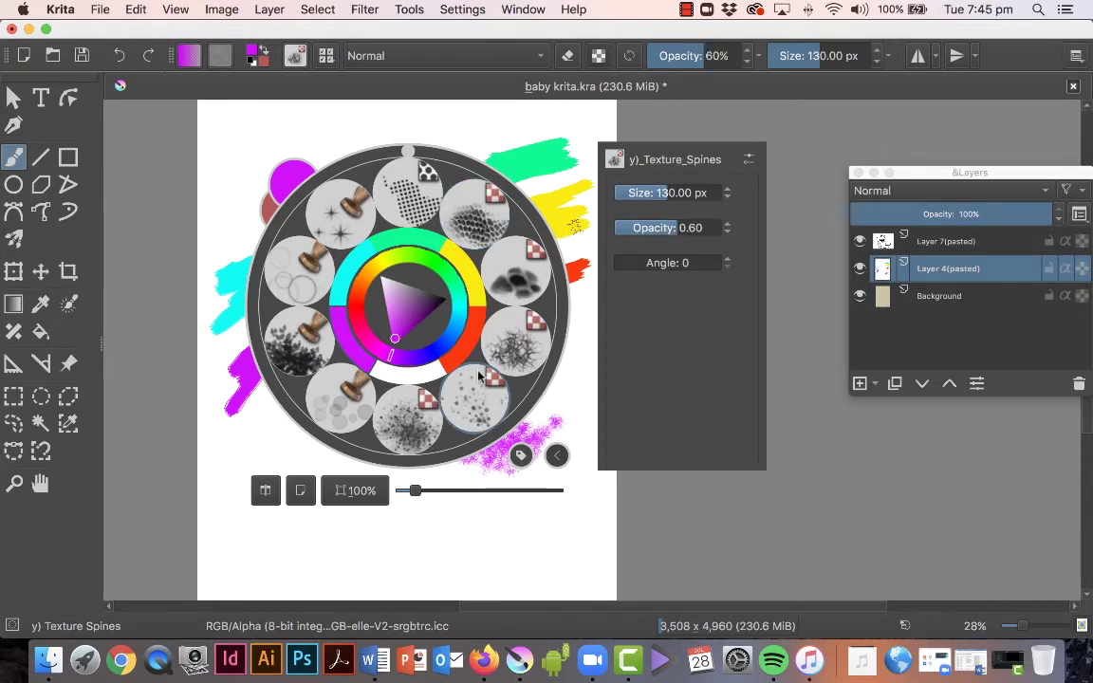
Load the Paint presets, choose the Bristles-5 Flat brush and paint a purple scribble above the monster's eyes
click(521, 456)
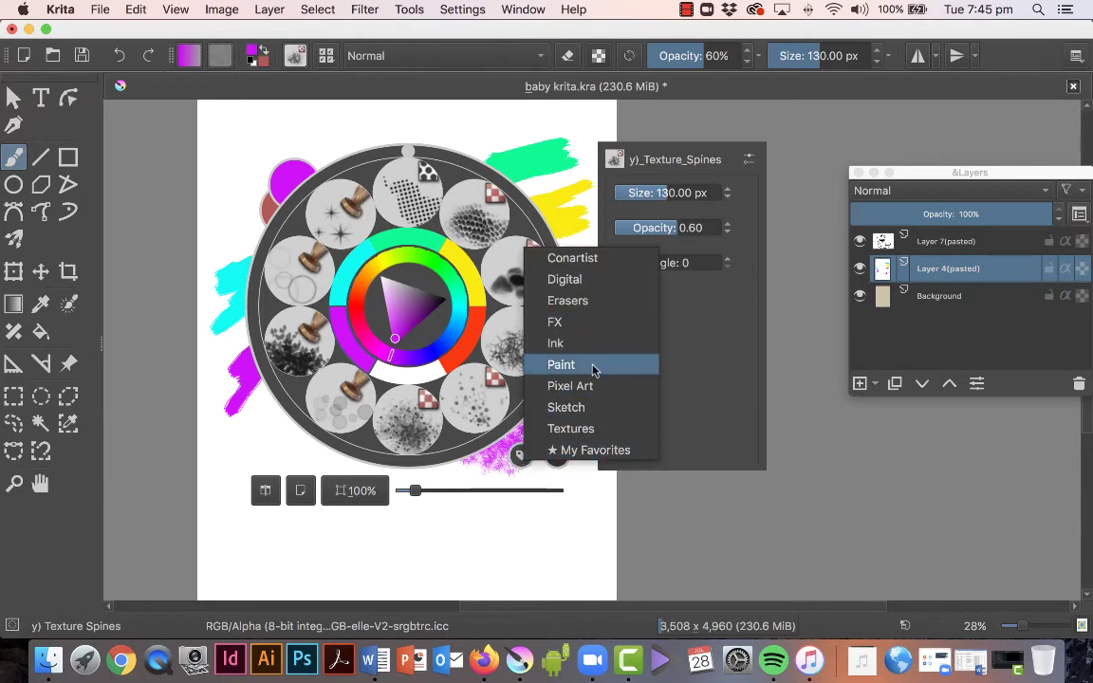
click(592, 367)
click(513, 272)
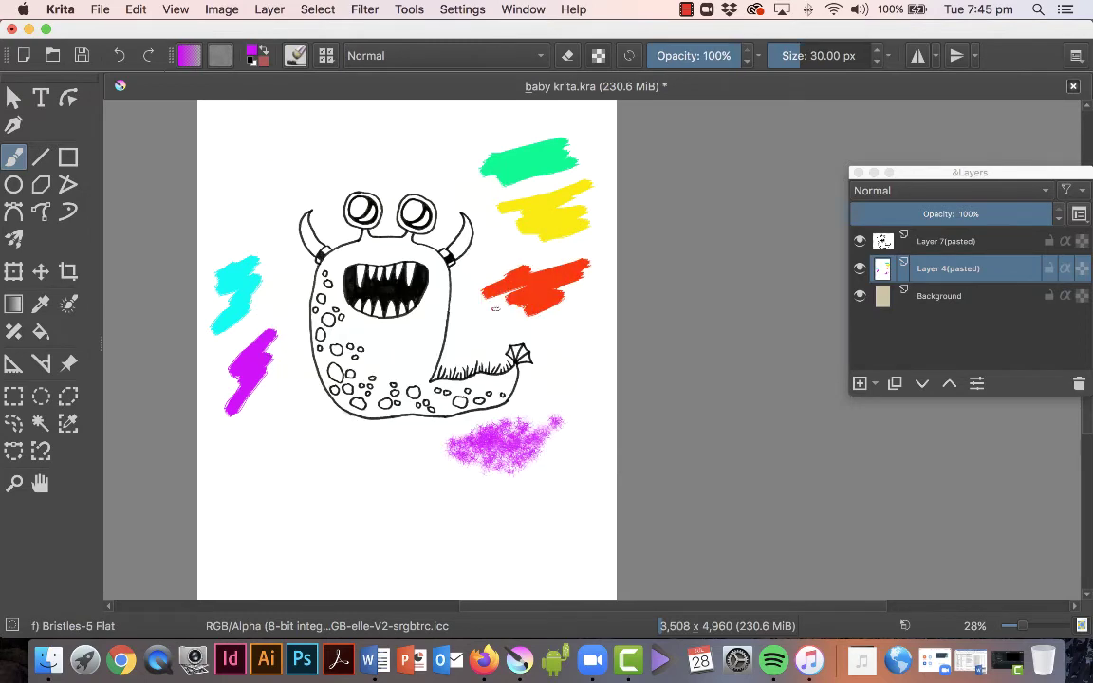
right_click(432, 323)
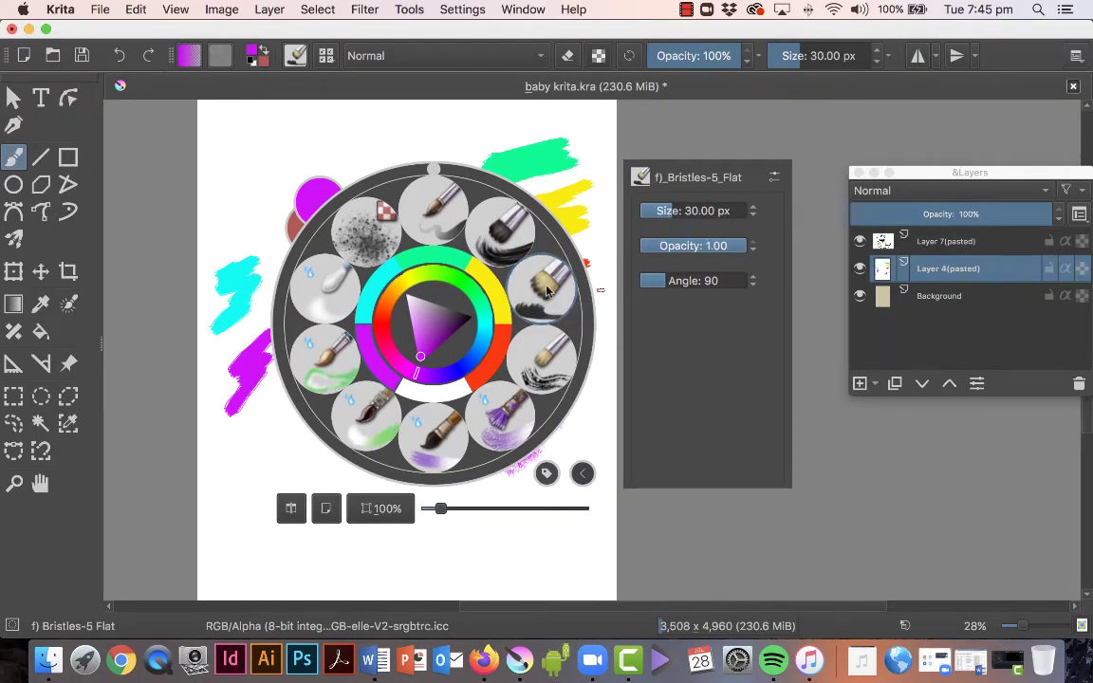
click(408, 123)
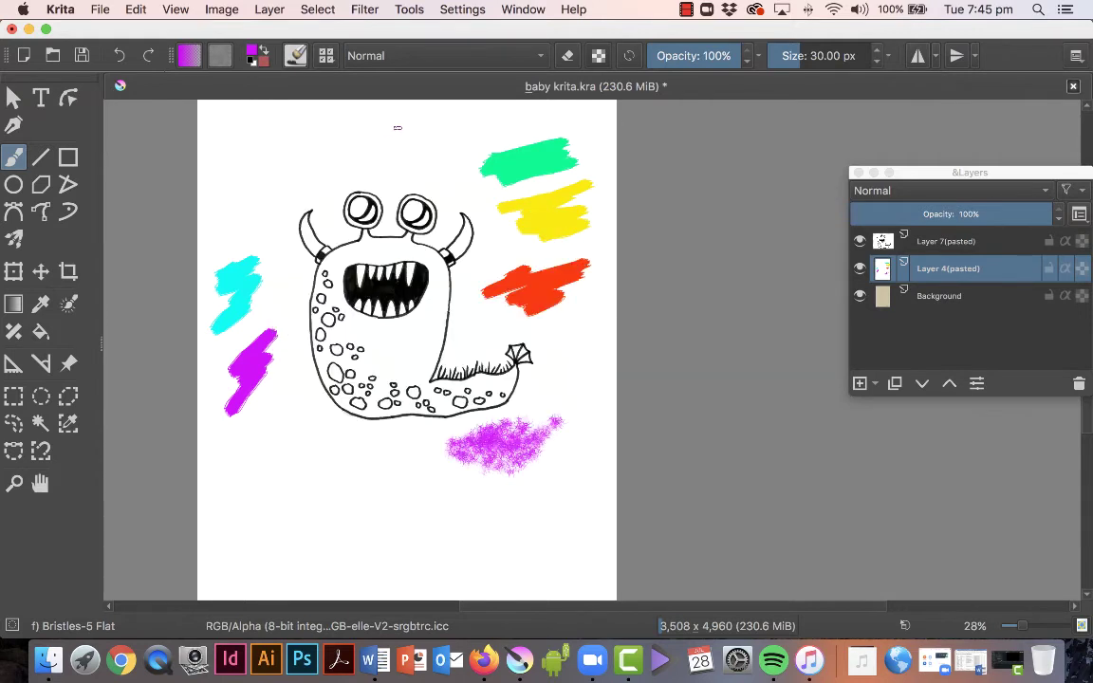
mouse_move(397, 127)
mouse_down()
mouse_move(365, 149)
mouse_move(388, 143)
mouse_move(381, 171)
mouse_move(374, 137)
mouse_move(323, 132)
mouse_up()
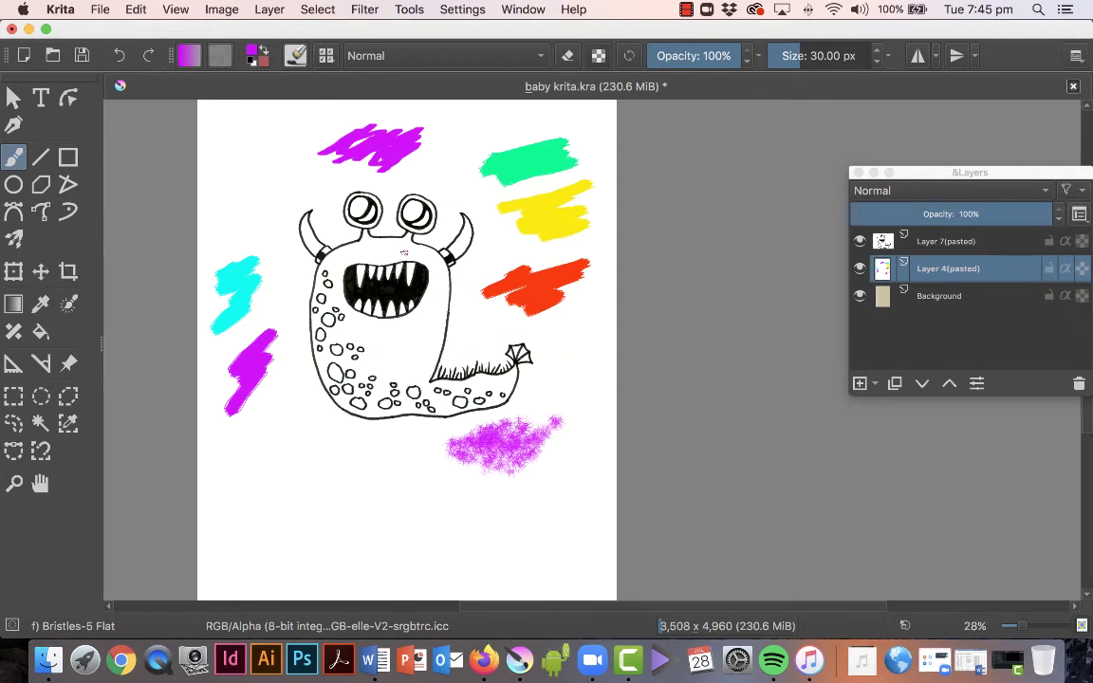
Set the brush to 0.34 opacity and about 194 px size, and paint a broad purple patch beside the monster's right side
right_click(387, 288)
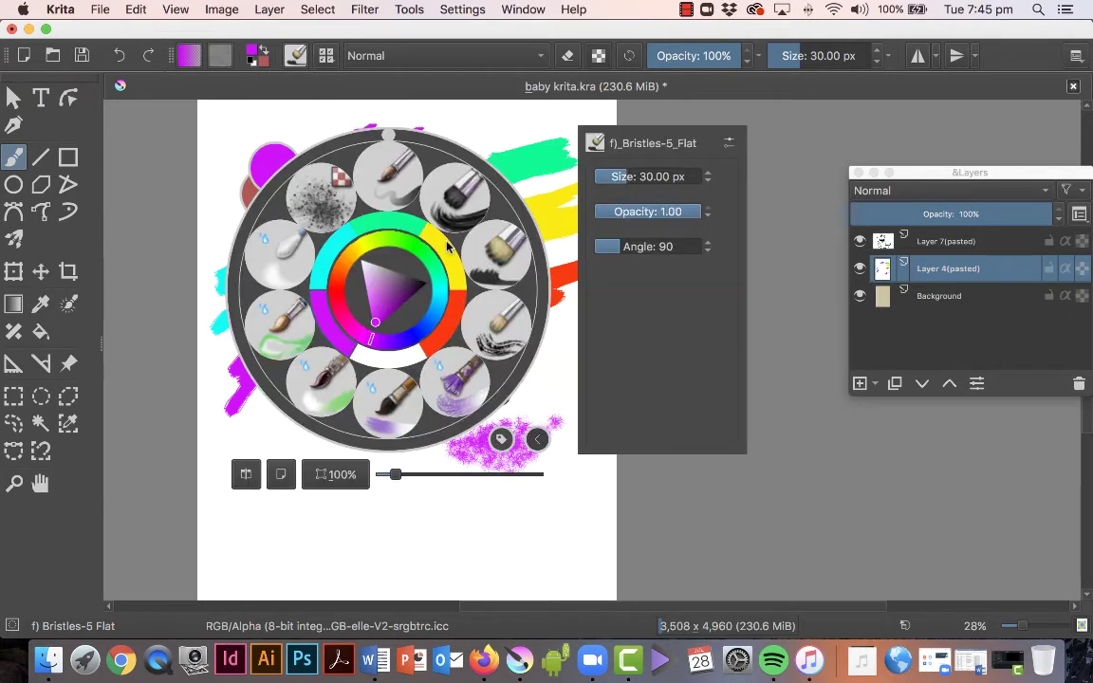
mouse_move(637, 211)
mouse_down()
mouse_move(612, 176)
mouse_move(658, 177)
mouse_up()
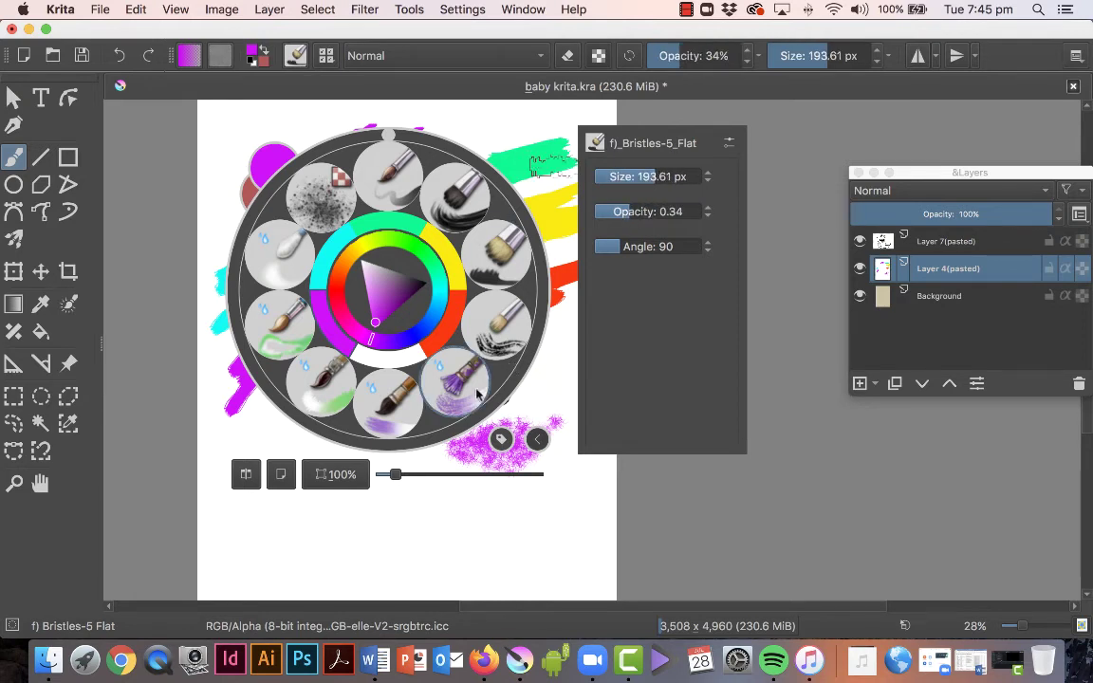
right_click(393, 308)
drag(465, 285, 507, 271)
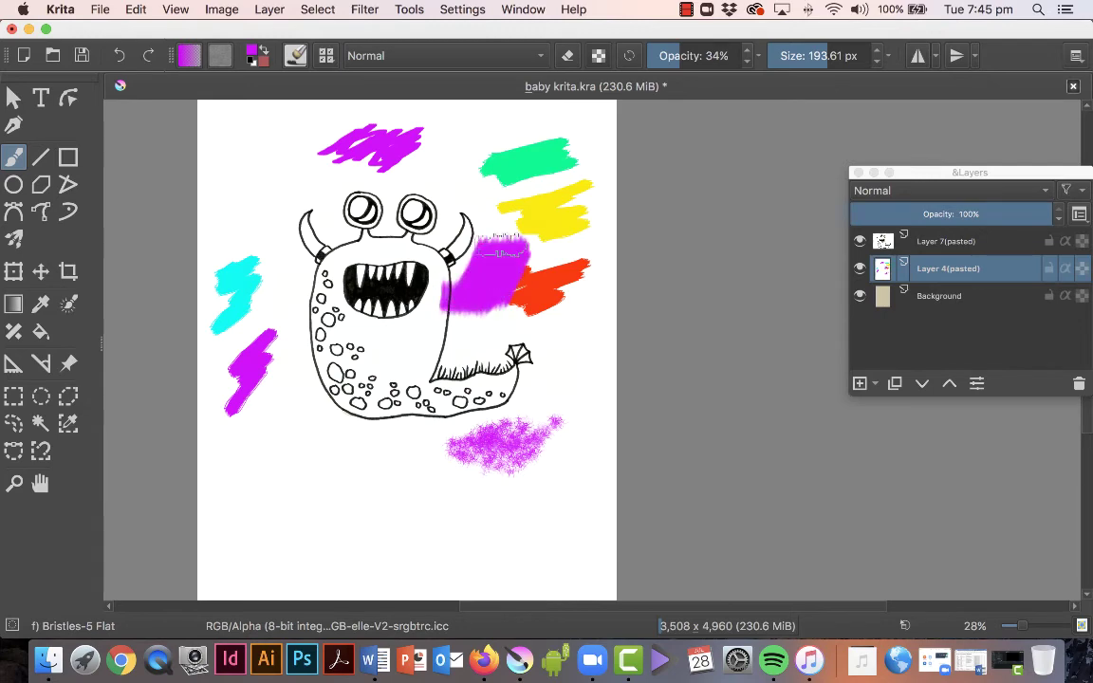
Reduce the brush to 0.14 opacity and 13.76 px size, and paint a thin purple scribble above the monster's left horn
right_click(455, 152)
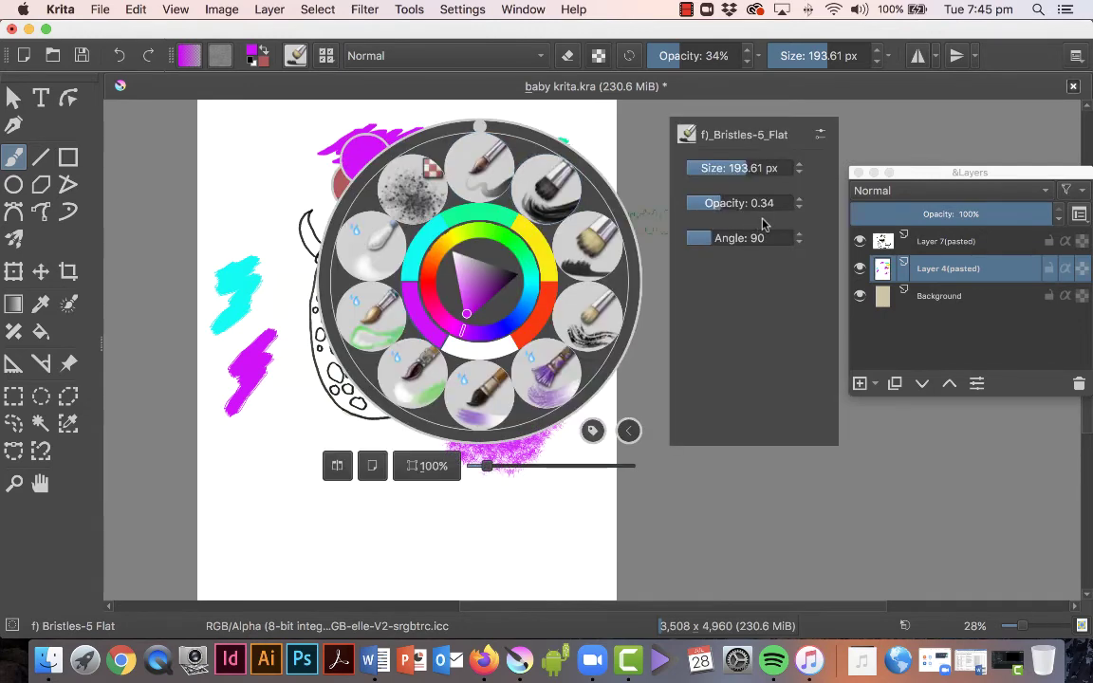
click(702, 203)
click(710, 168)
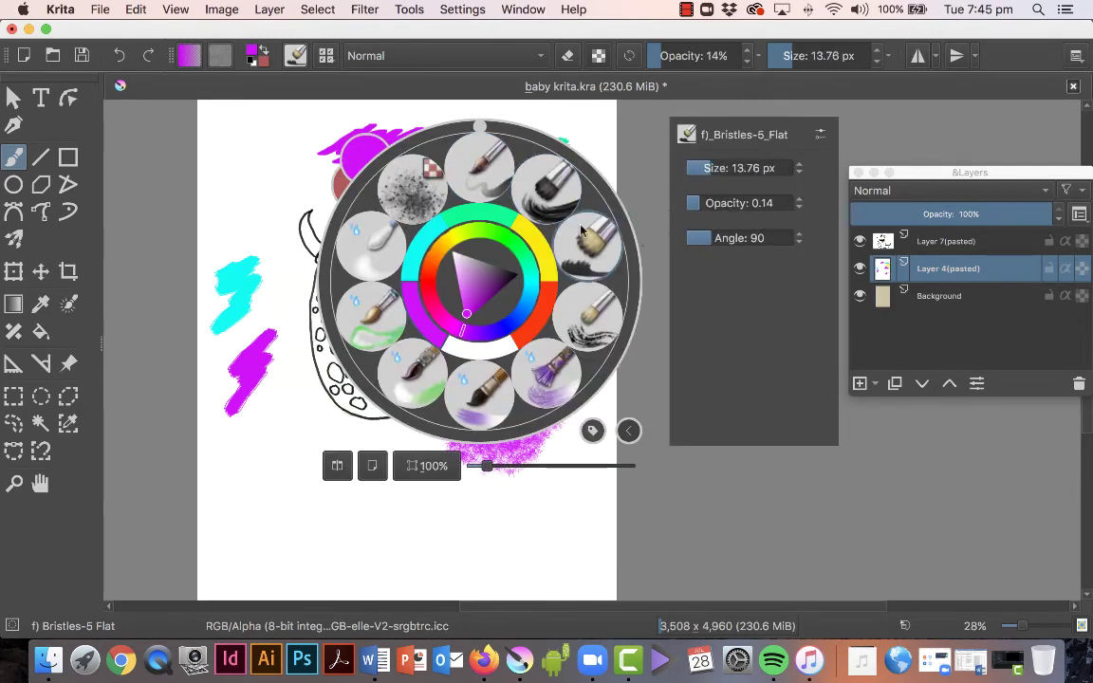
click(299, 185)
mouse_move(304, 173)
mouse_down()
mouse_move(273, 199)
mouse_move(317, 167)
mouse_move(277, 189)
mouse_move(284, 169)
mouse_move(260, 201)
mouse_up()
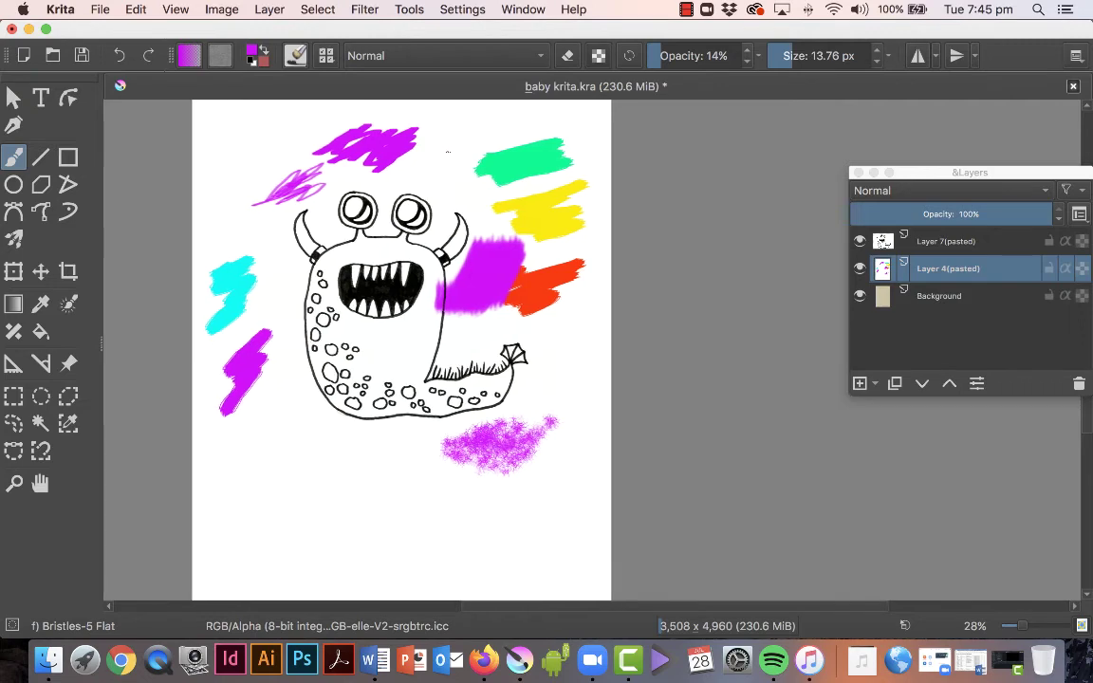
Choose the Bristles-3 Large Smooth brush and paint a small purple blob above the monster's right eye
right_click(437, 280)
click(520, 193)
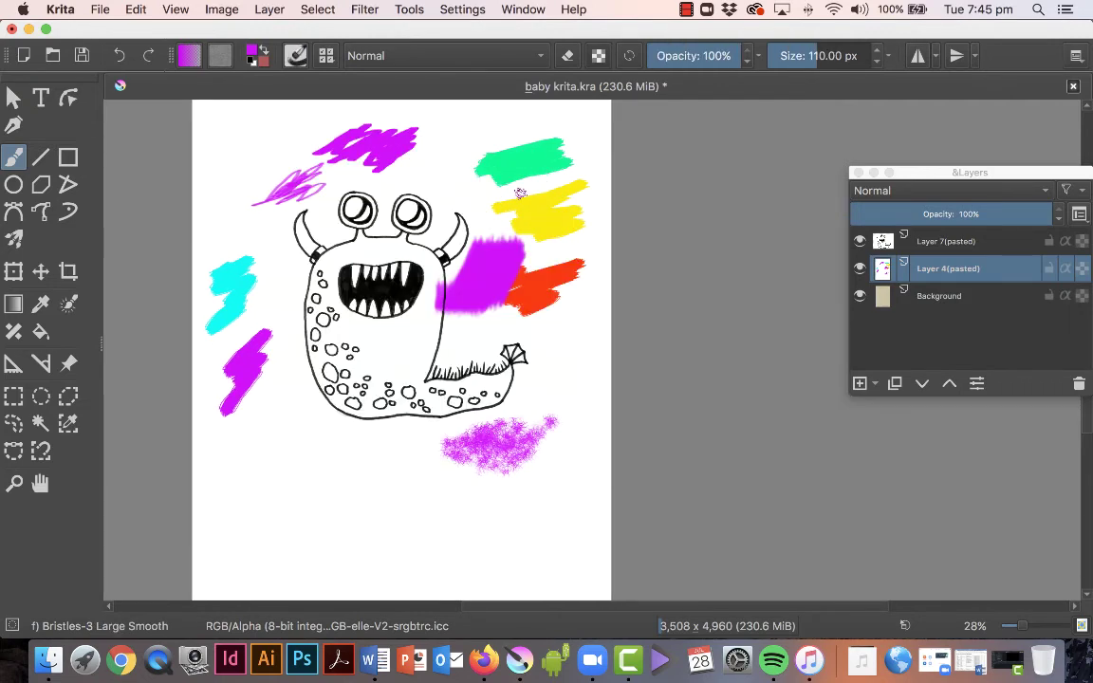
mouse_move(417, 163)
mouse_down()
mouse_move(432, 156)
mouse_move(448, 169)
mouse_move(441, 187)
mouse_up()
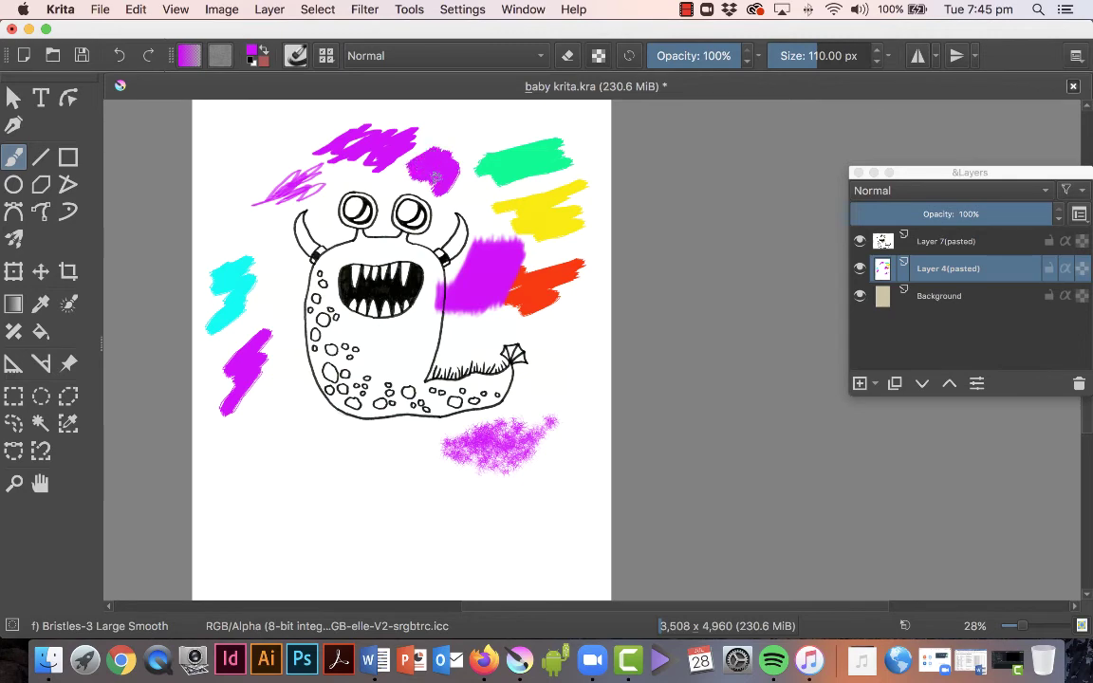
Lower the brush opacity to 0.21 and paint a pale purple blob above the monster's right horn
right_click(420, 214)
drag(664, 203, 635, 207)
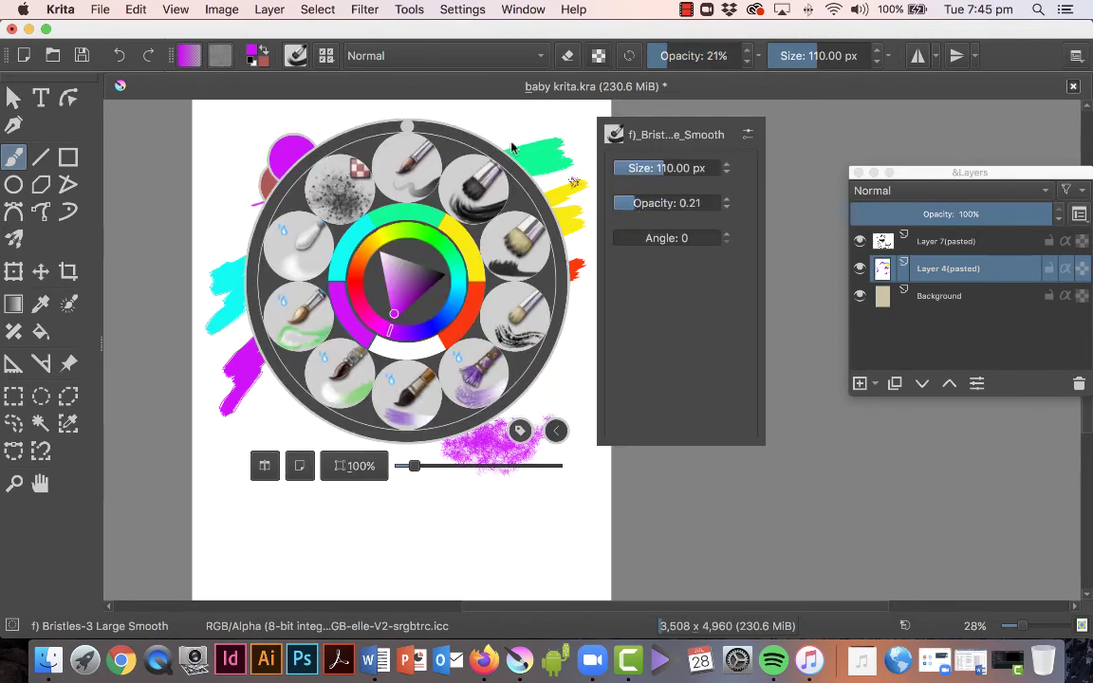
right_click(428, 300)
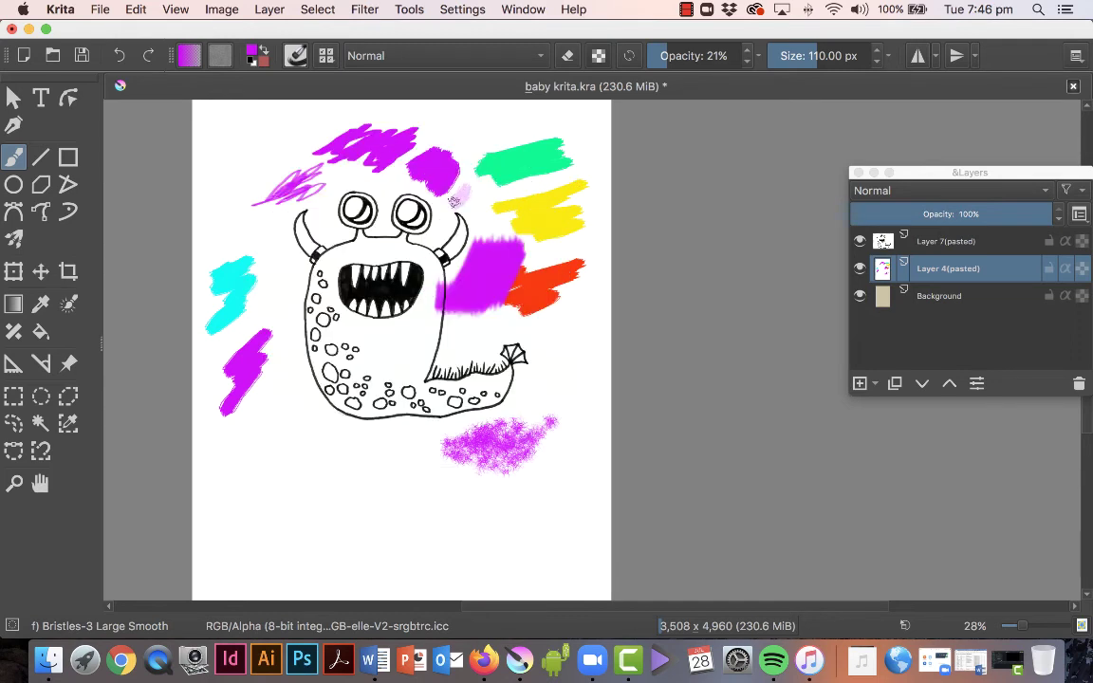
drag(459, 200, 475, 191)
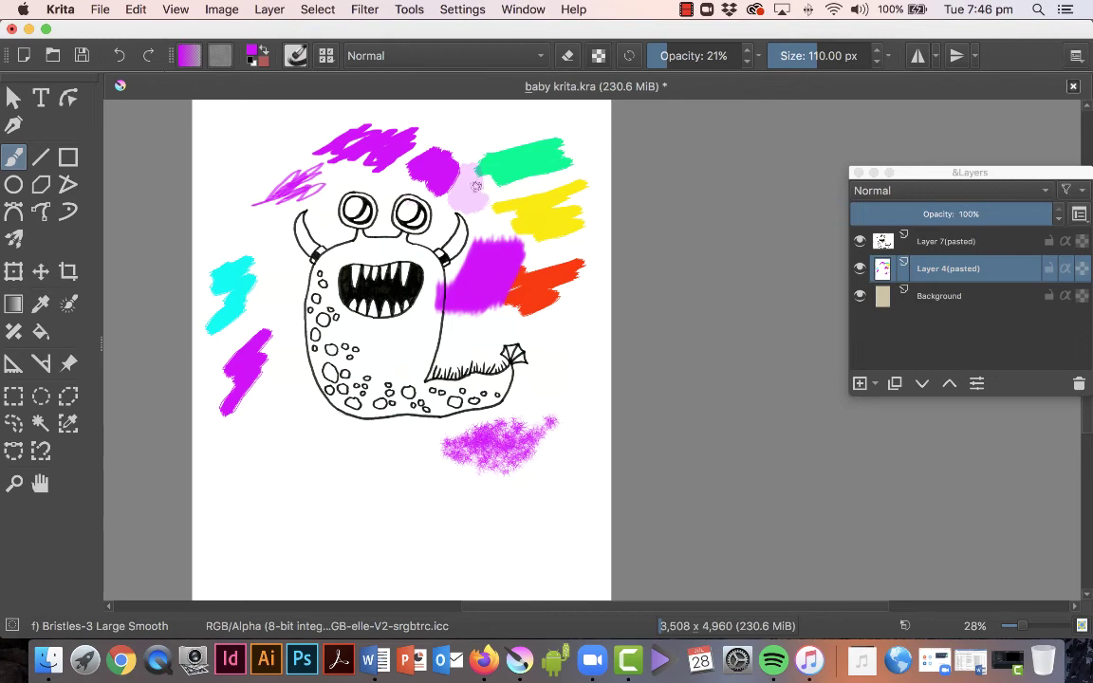
Choose the Basic-5 Size Opacity brush and paint a small purple scribble above the monster's tail
right_click(408, 292)
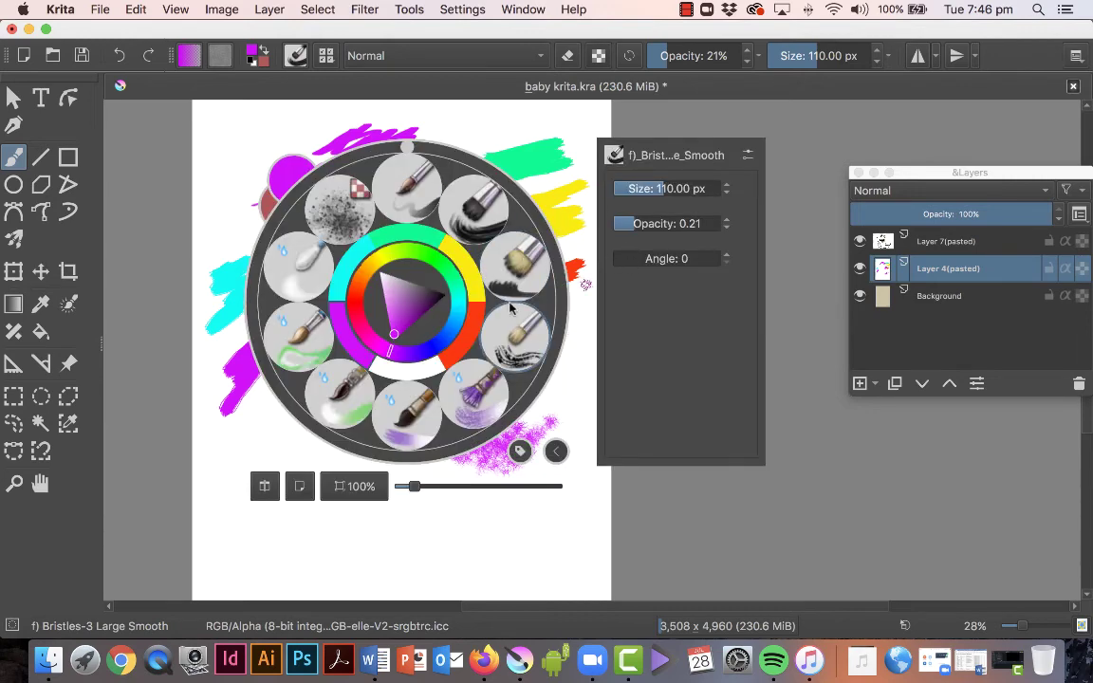
click(349, 193)
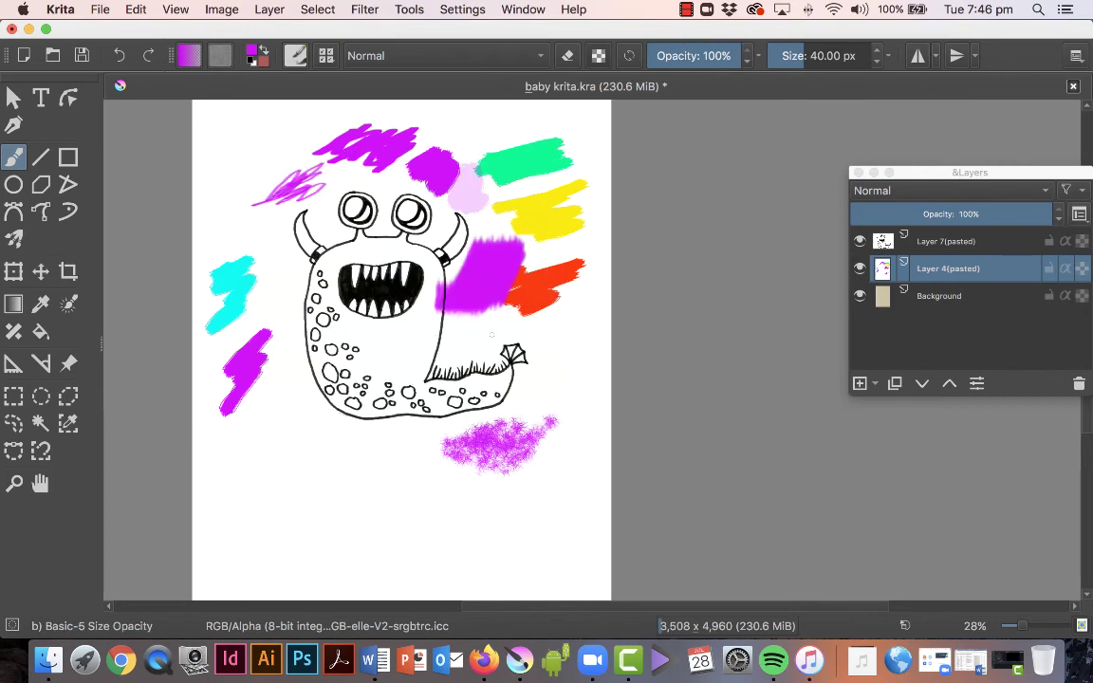
drag(467, 339, 493, 323)
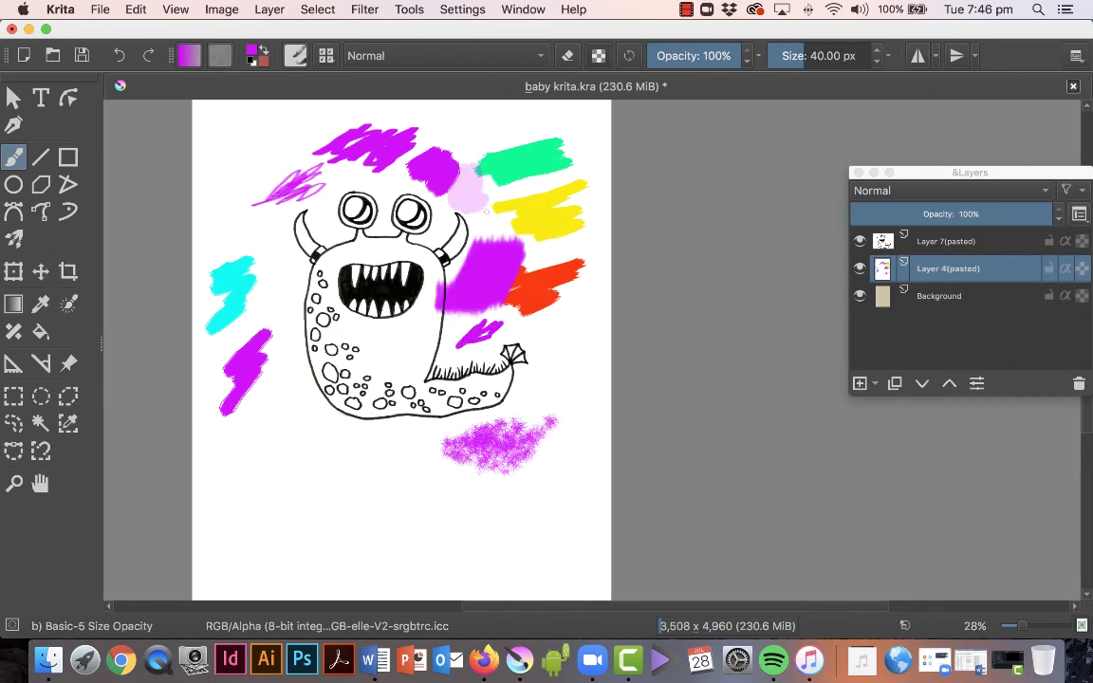
Look at the favourite brush presets and change the foreground colour to orange
click(327, 55)
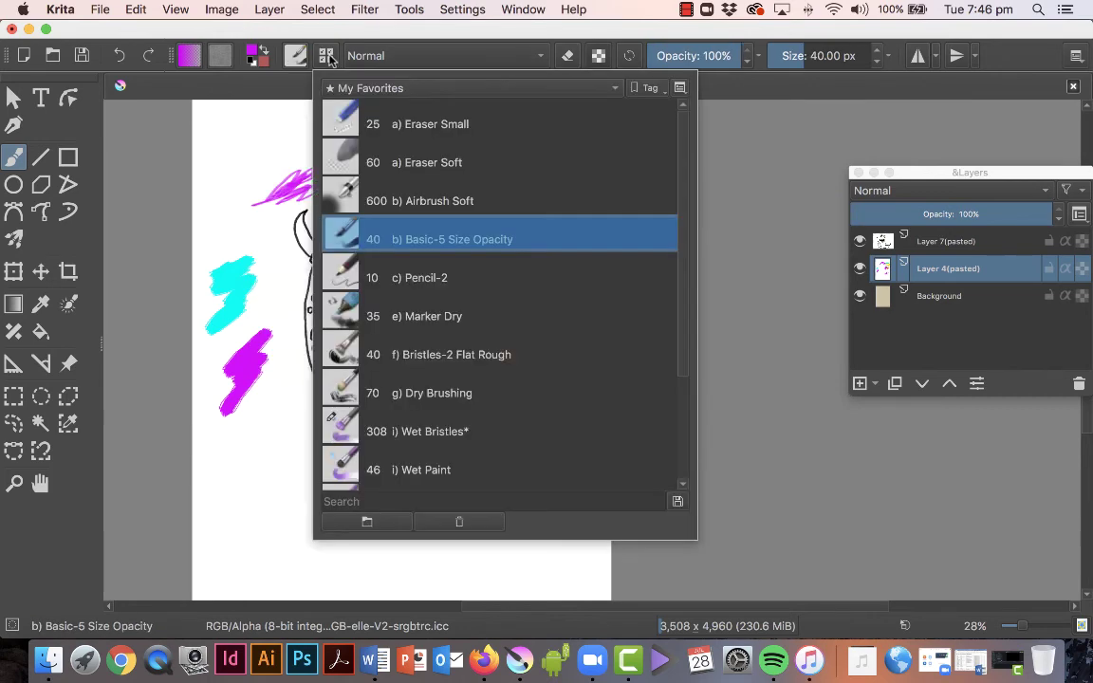
click(300, 54)
click(254, 53)
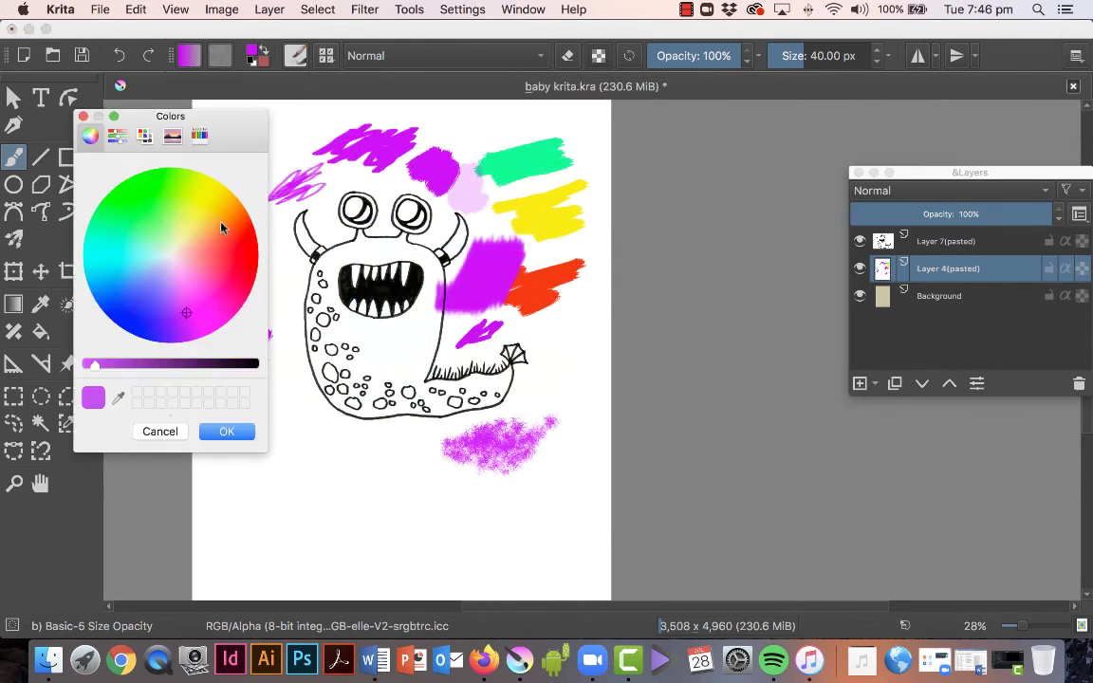
click(225, 234)
click(233, 432)
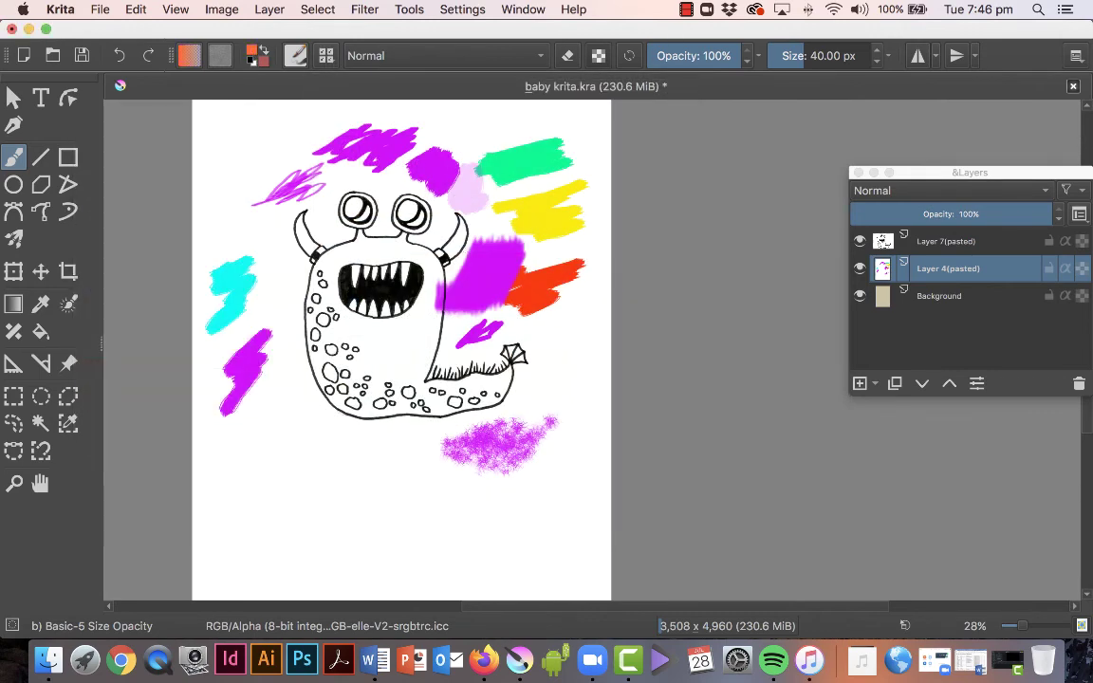
Set the brush to 58% opacity and 91.13 px size
click(724, 56)
mouse_move(724, 56)
mouse_down()
mouse_move(684, 56)
mouse_move(704, 56)
mouse_up()
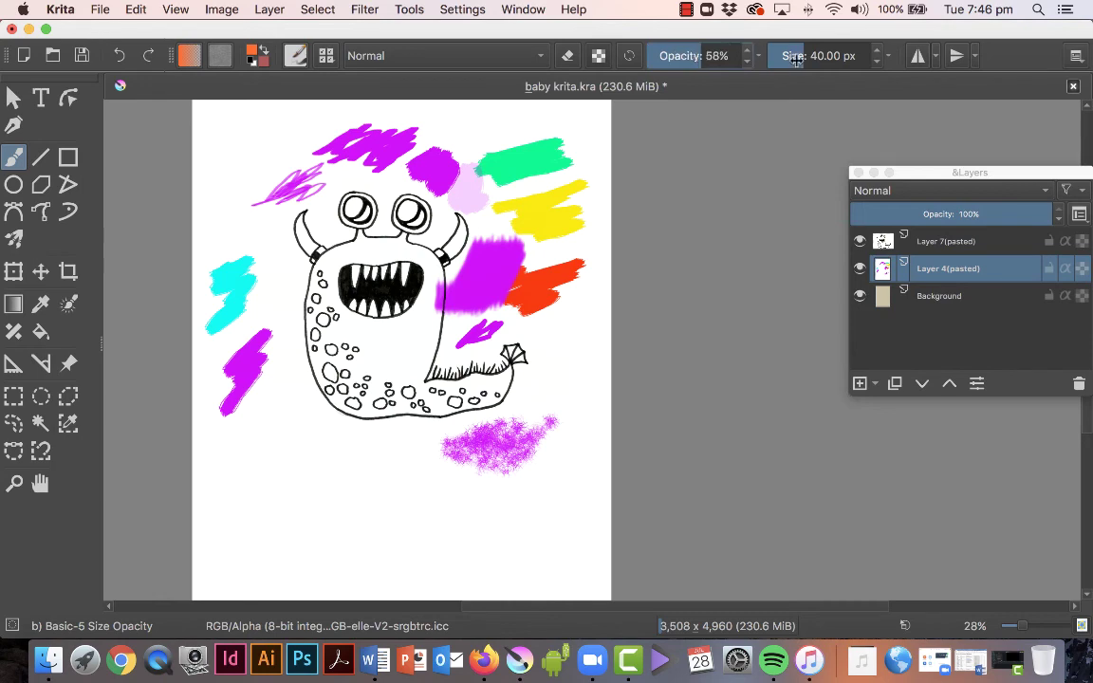
click(814, 56)
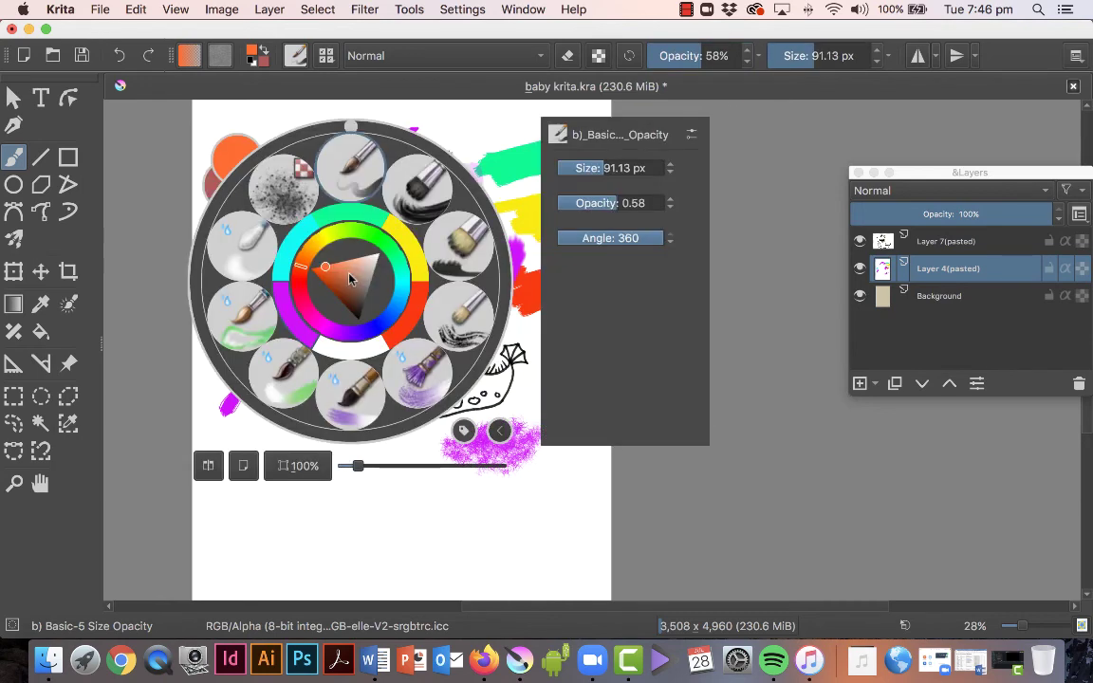
Choose the Dry Brushing brush and paint an orange stroke beside the monster's right side, above the tail
right_click(314, 247)
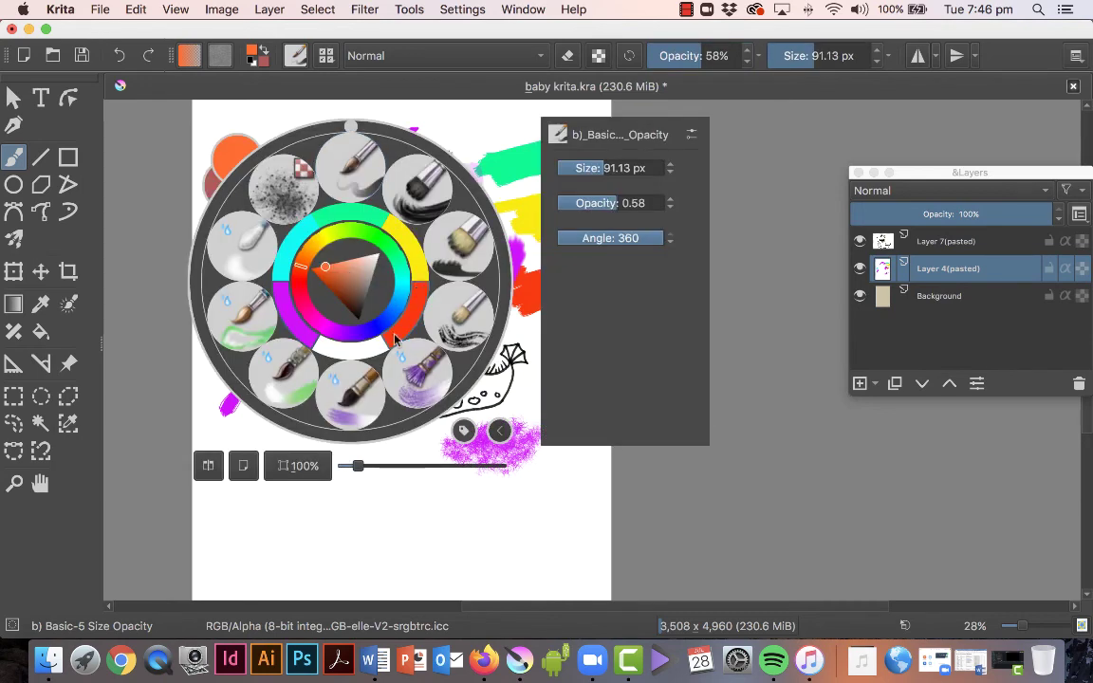
click(454, 318)
drag(408, 302, 481, 294)
Load the Conartist presets, choose the Basic-1 brush and paint an orange scribble above the monster's left horn
right_click(419, 312)
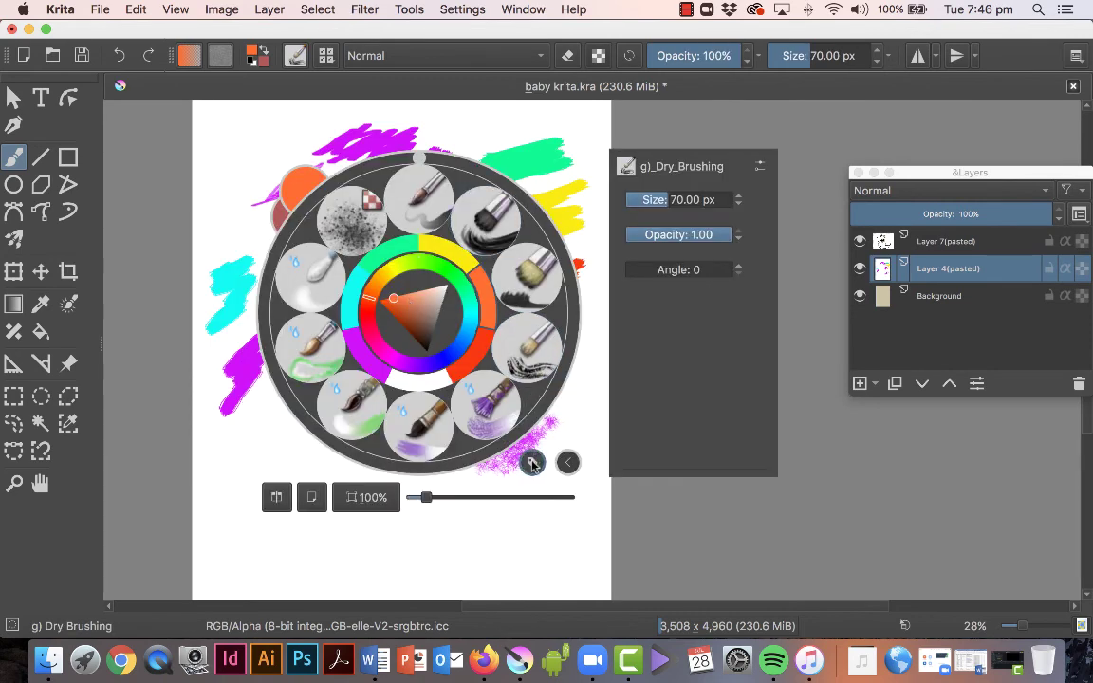
click(532, 463)
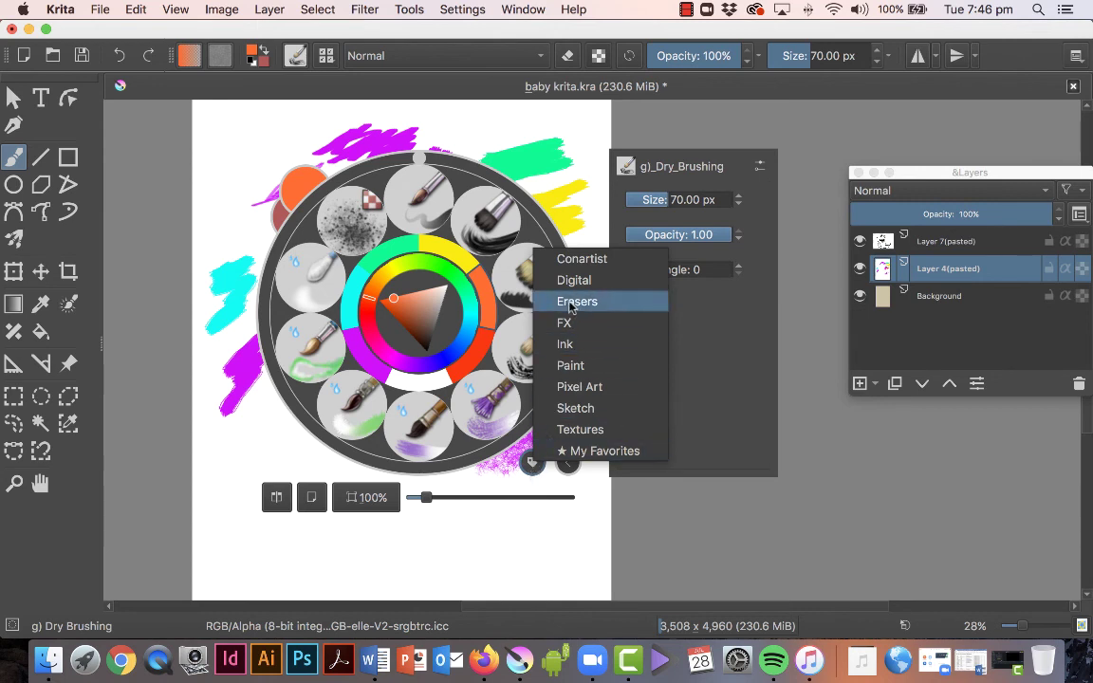
click(562, 258)
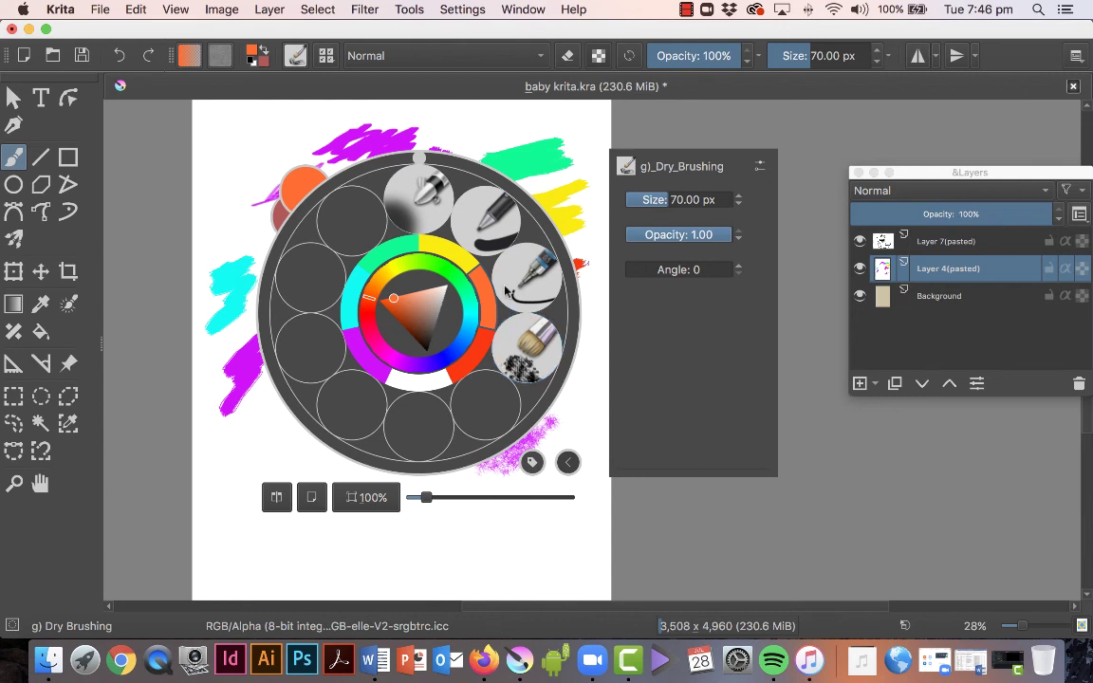
click(492, 220)
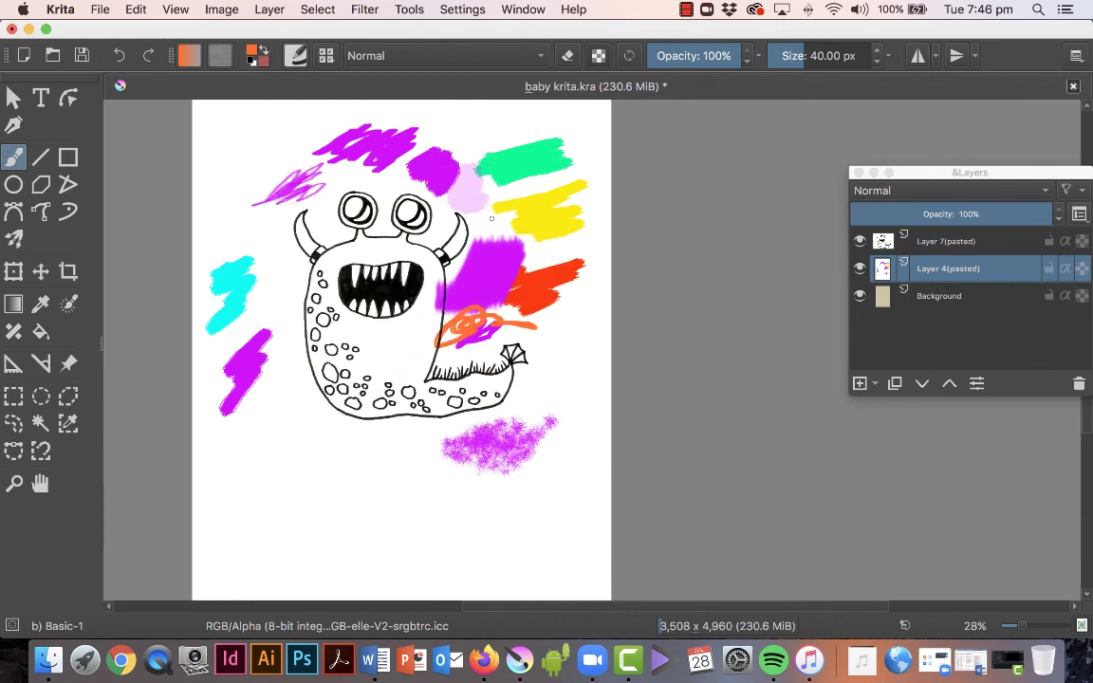
mouse_move(247, 142)
mouse_down()
mouse_move(223, 157)
mouse_move(254, 133)
mouse_move(232, 185)
mouse_move(285, 176)
mouse_up()
Compare the favourite brush presets list with the pop-up palette shown over the monster's body
click(300, 57)
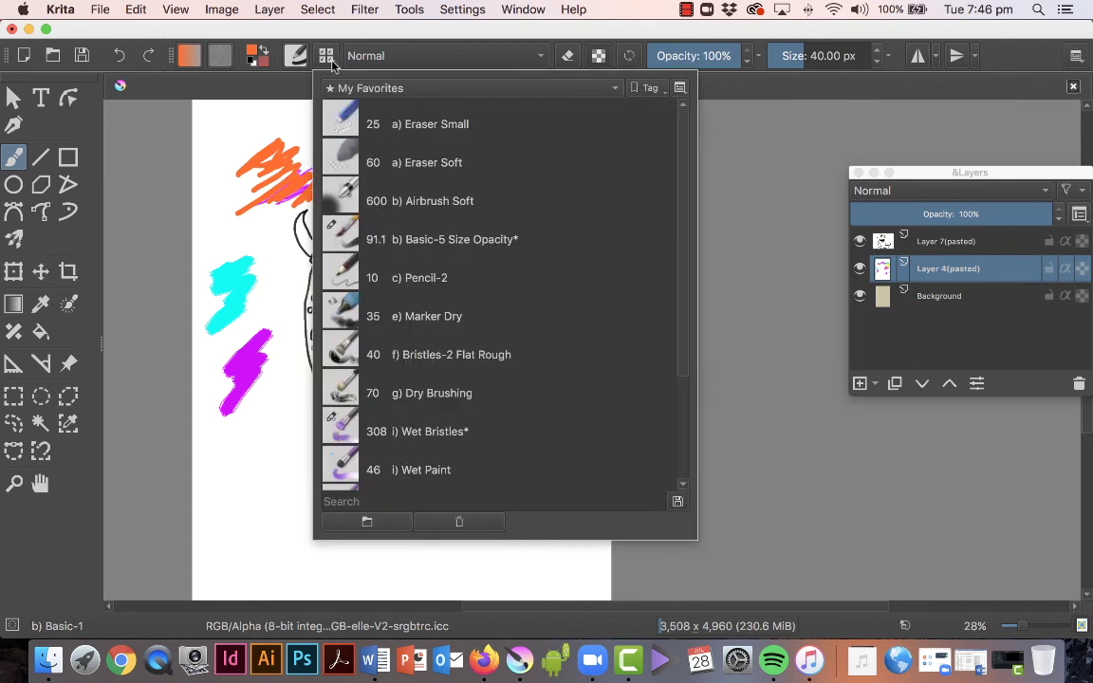
click(458, 59)
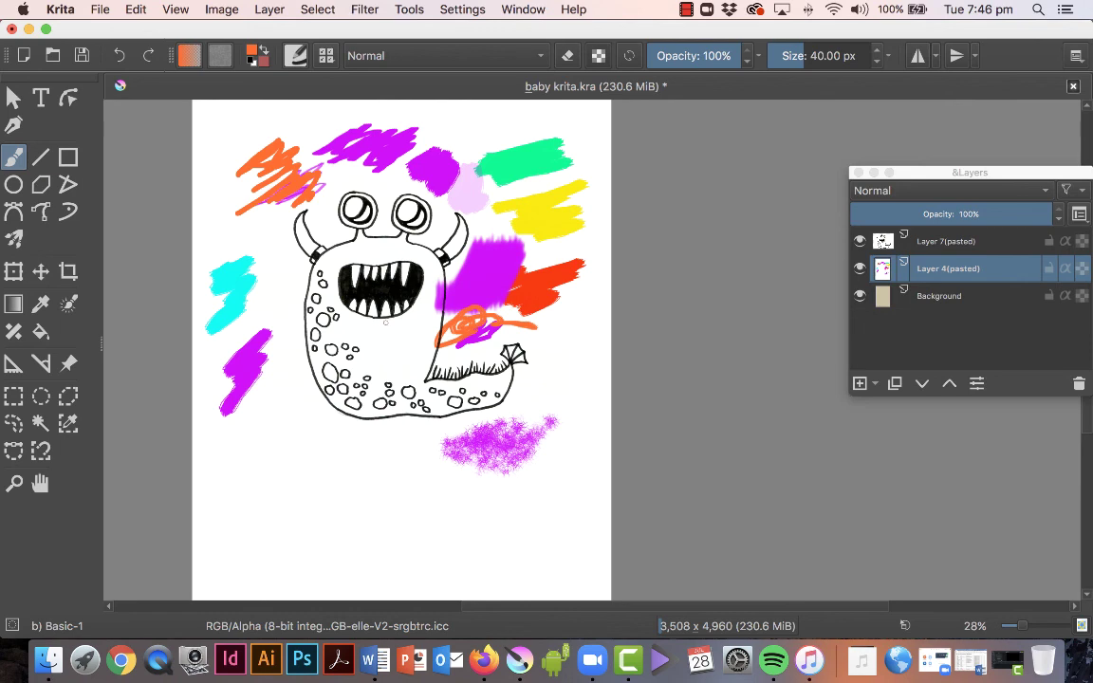
right_click(401, 334)
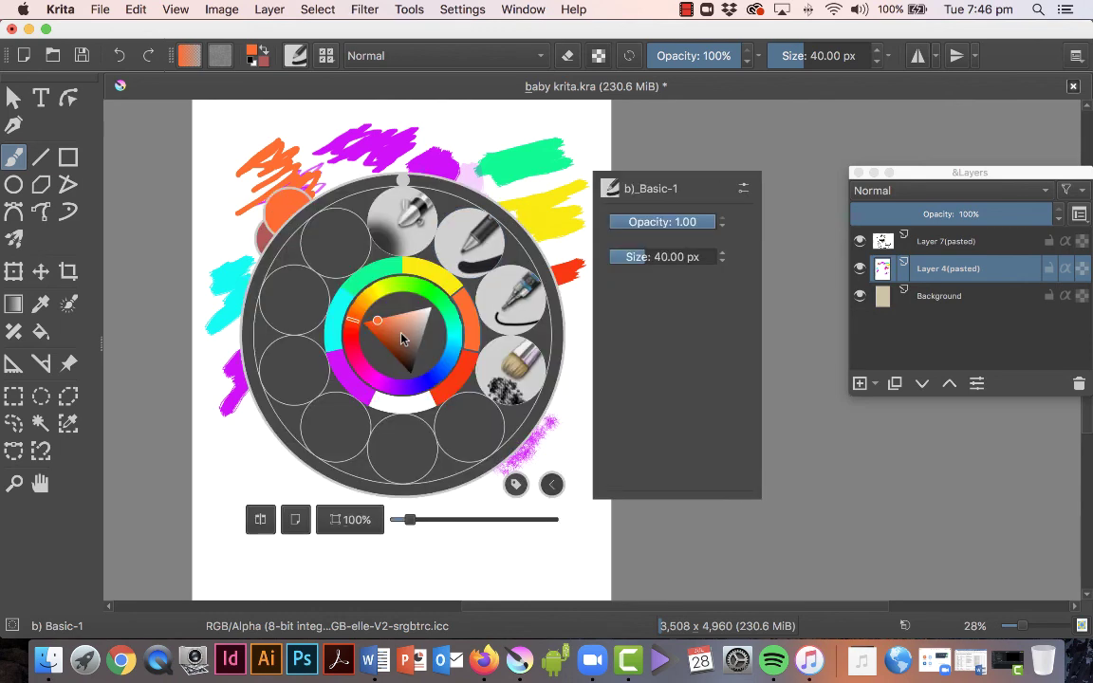
right_click(402, 333)
right_click(401, 334)
right_click(401, 334)
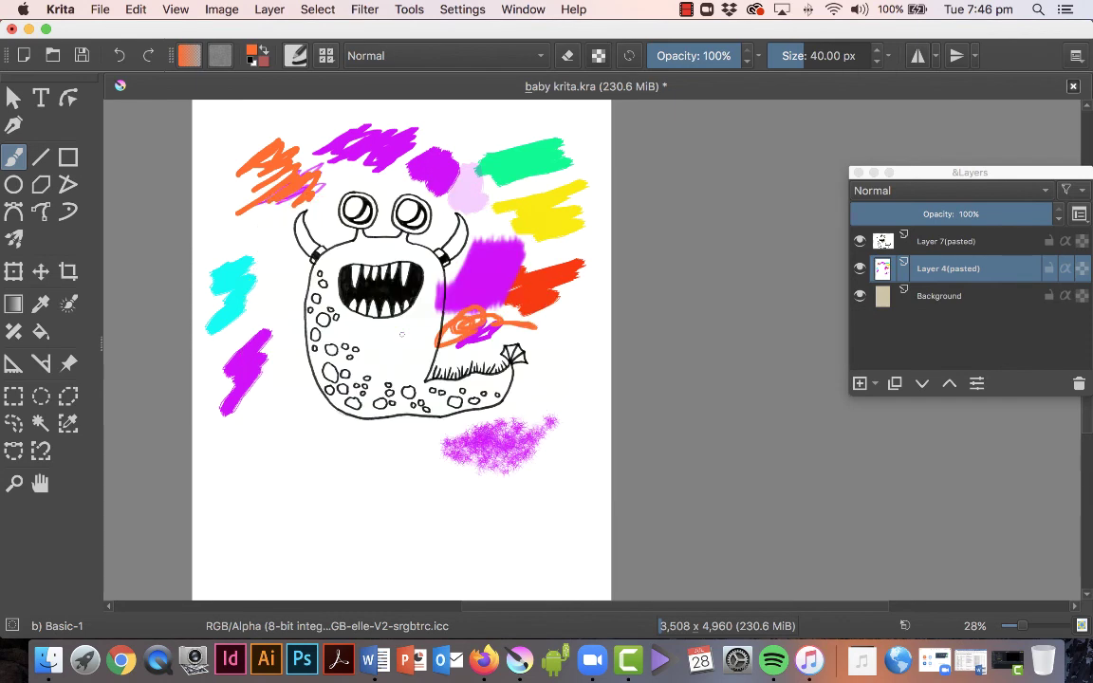
right_click(401, 333)
right_click(401, 334)
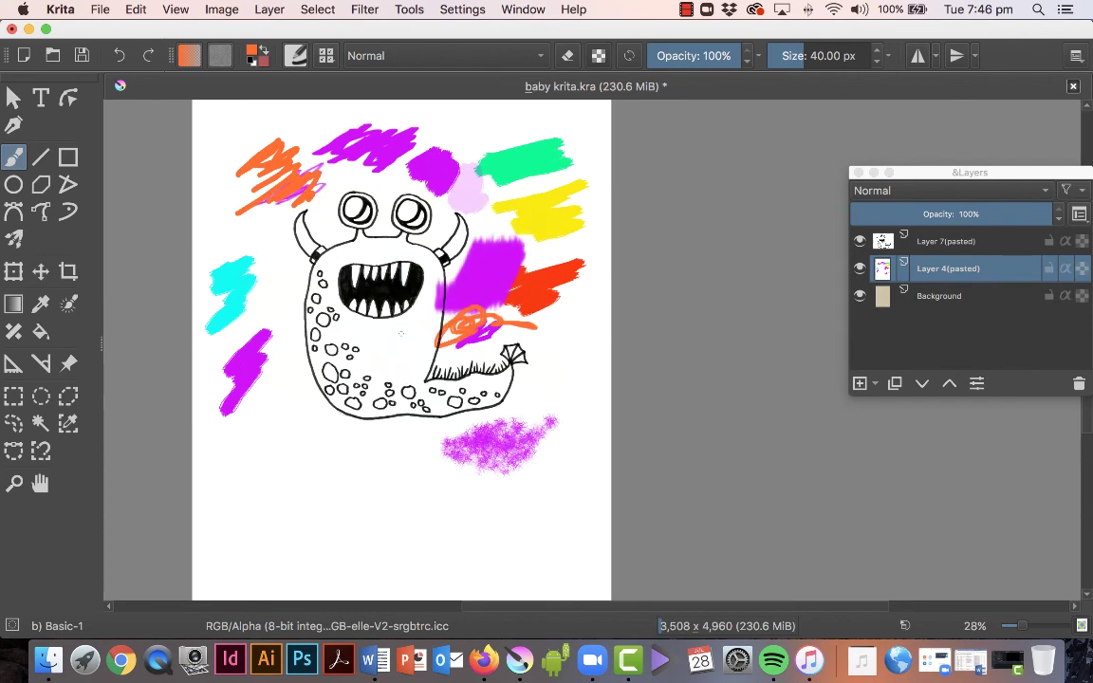